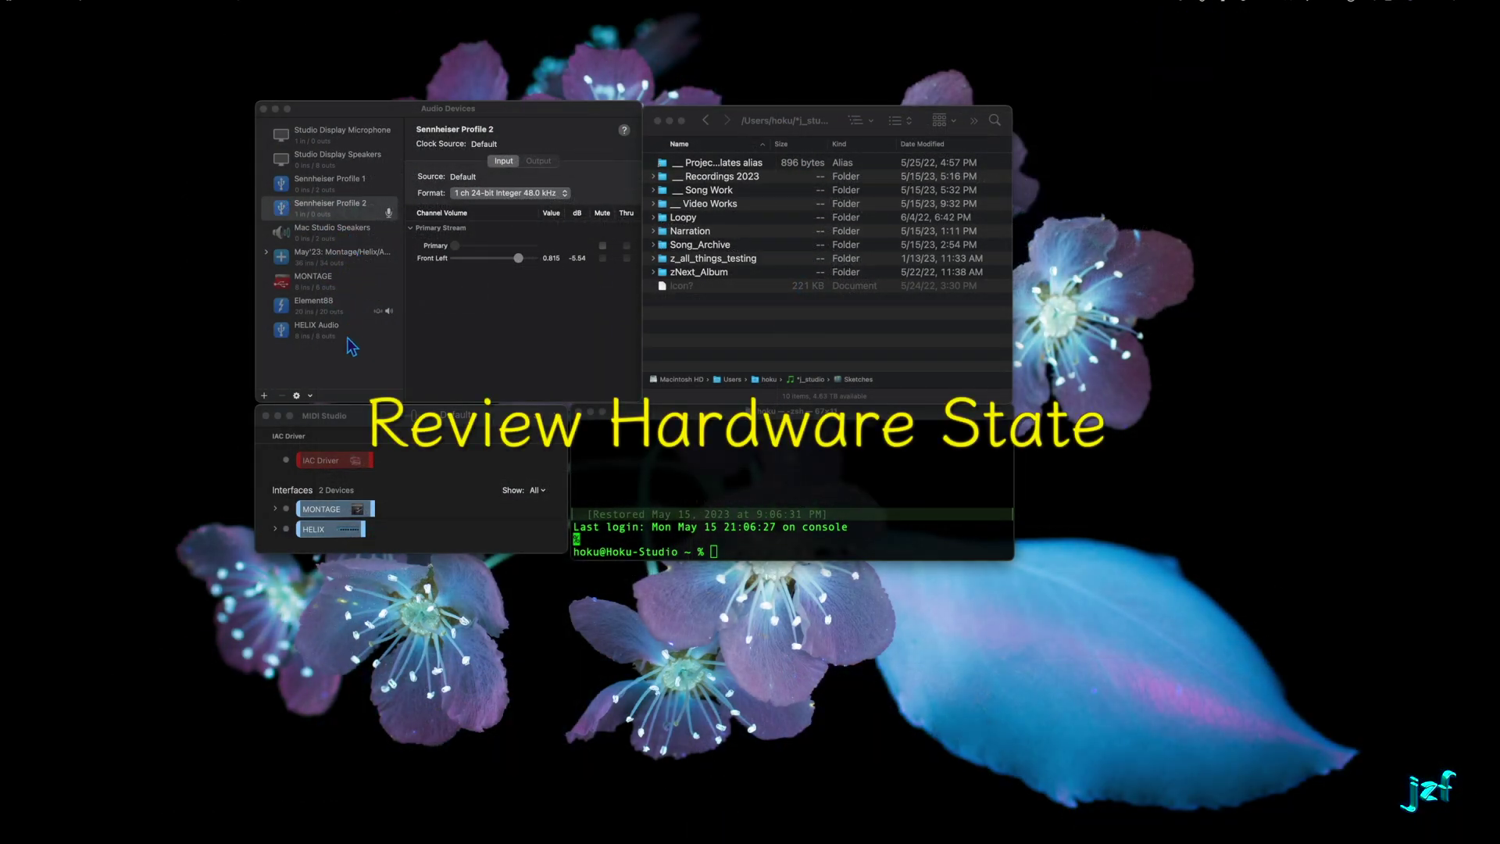
View the settings of the May'23 aggregate device in the Audio Devices list
{"action": "left_click", "coordinate": [327, 262]}
{"action": "left_click", "coordinate": [327, 262]}
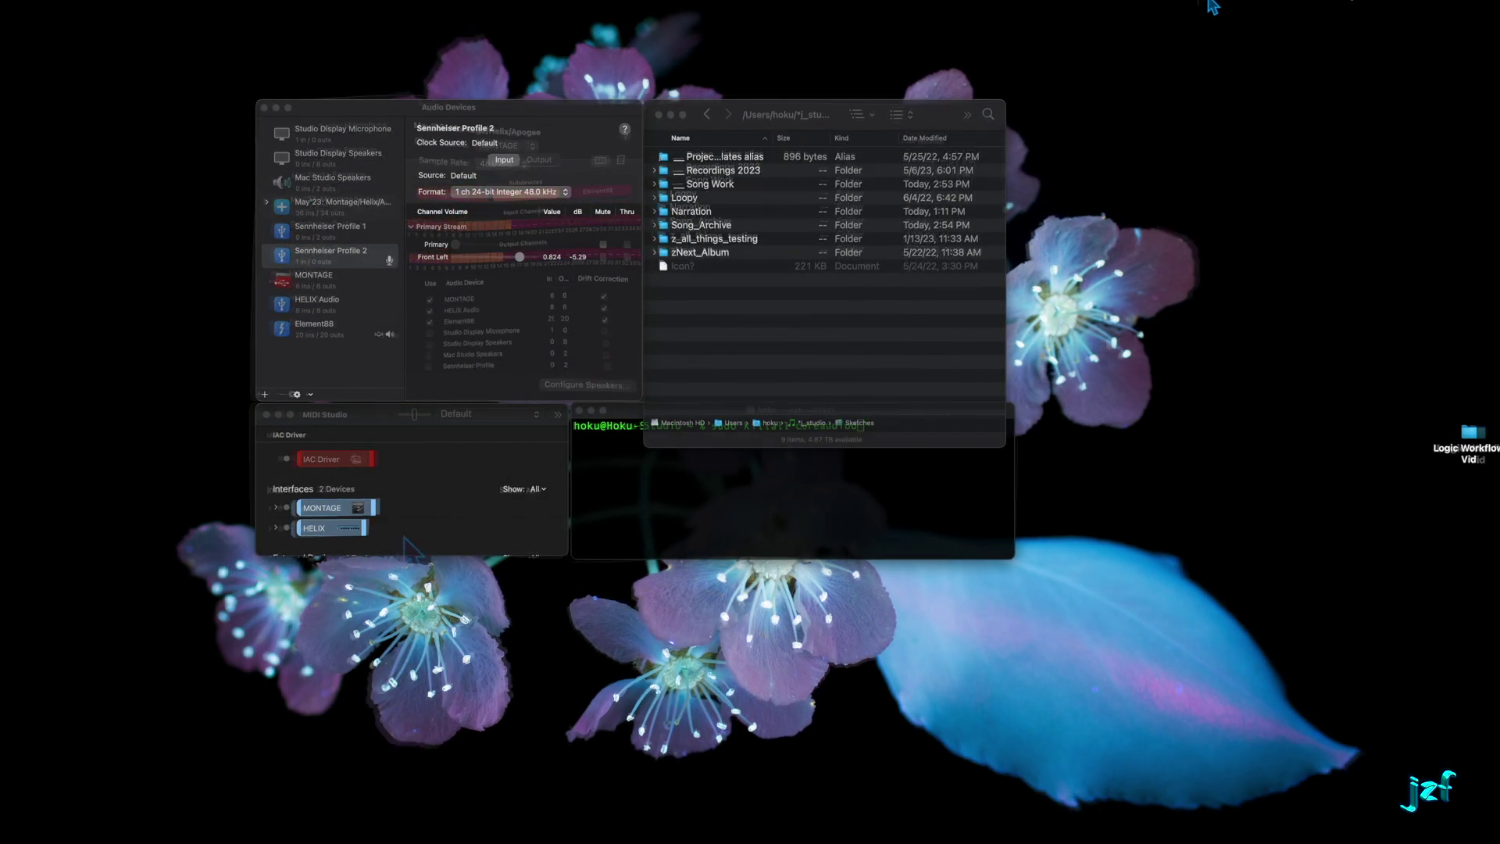
Run the Start Studio shortcut to open the recording setup
{"action": "left_click", "coordinate": [1213, 3]}
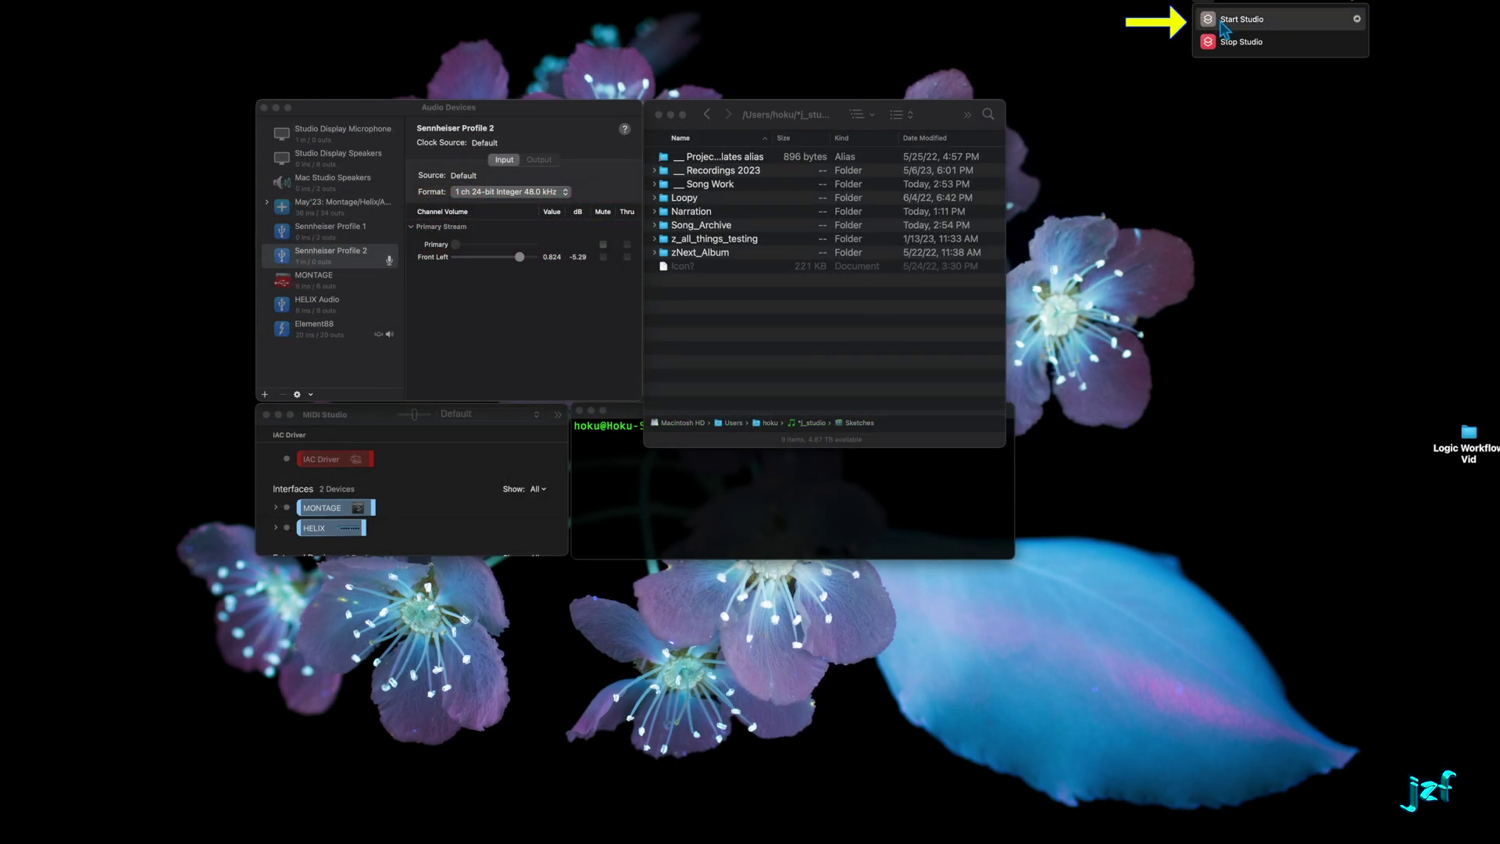
{"action": "left_click", "coordinate": [1219, 21]}
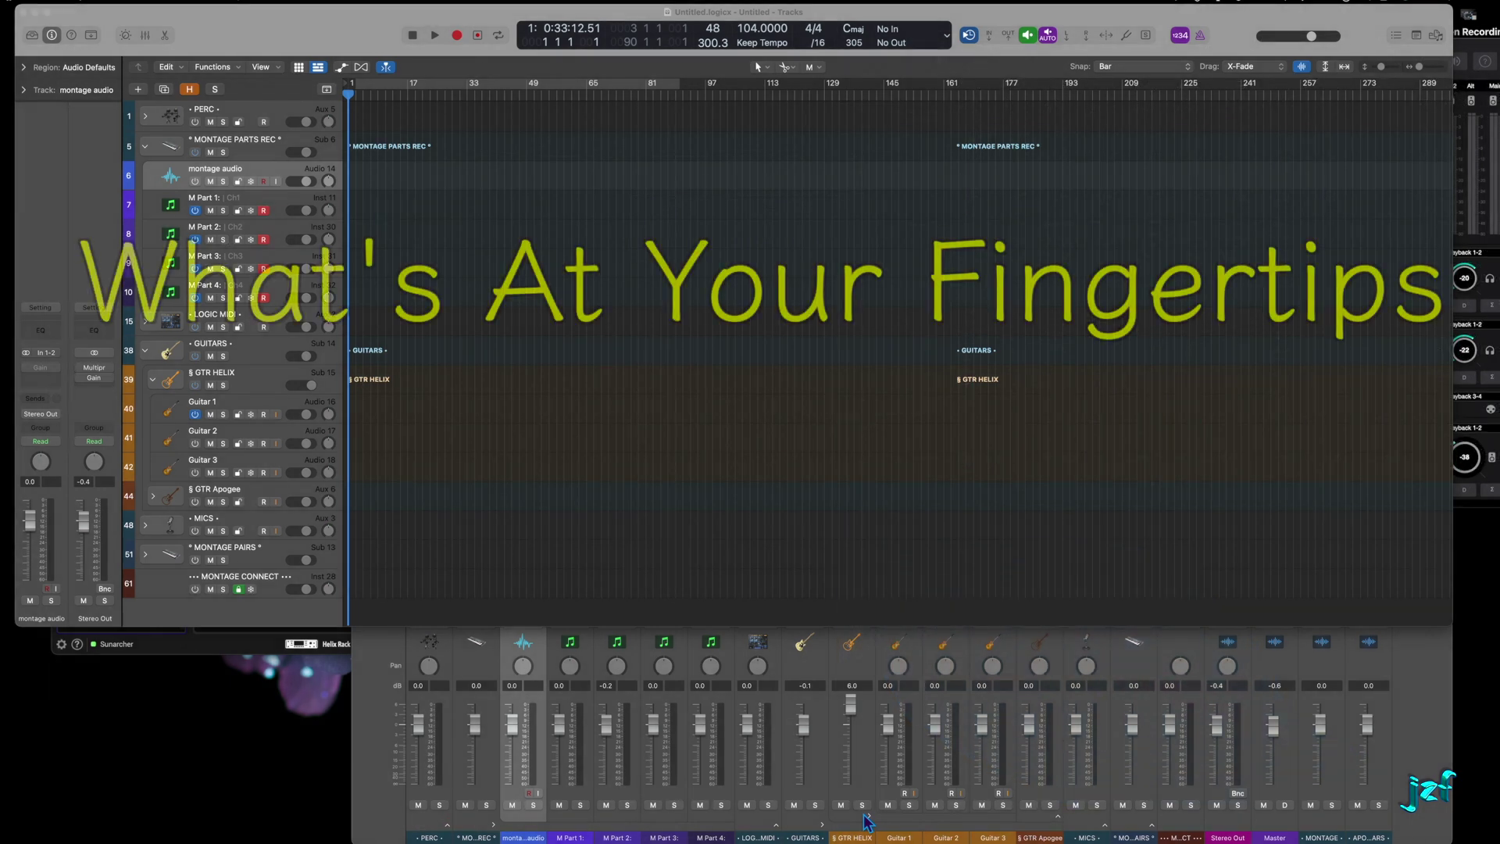
Look over the open studio windows, bringing the audio interface mixer and HX Edit to the front
{"action": "key", "text": "ctrl+Up"}
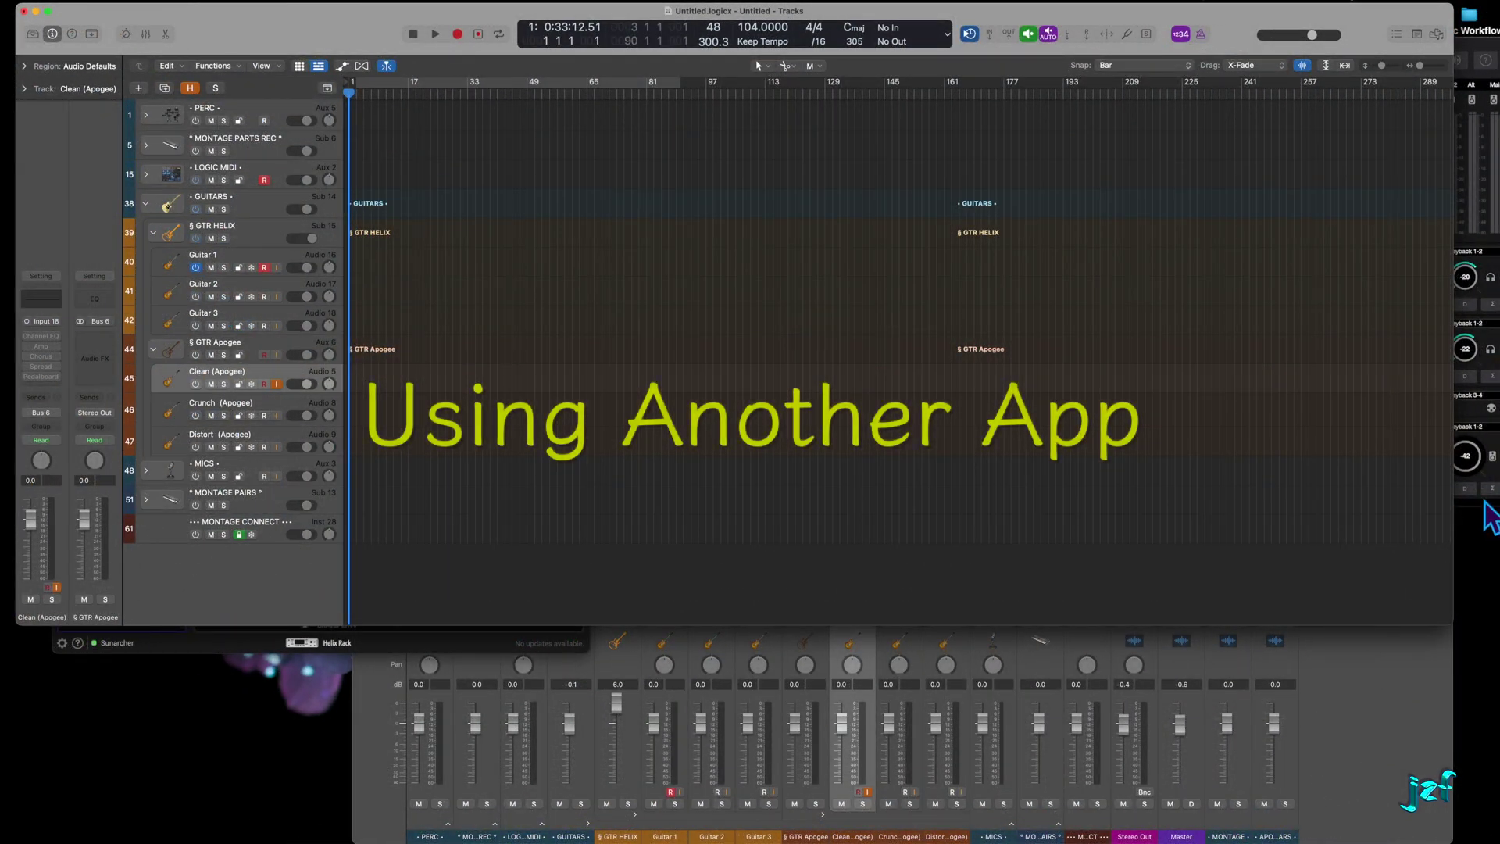
{"action": "left_click", "coordinate": [1489, 518]}
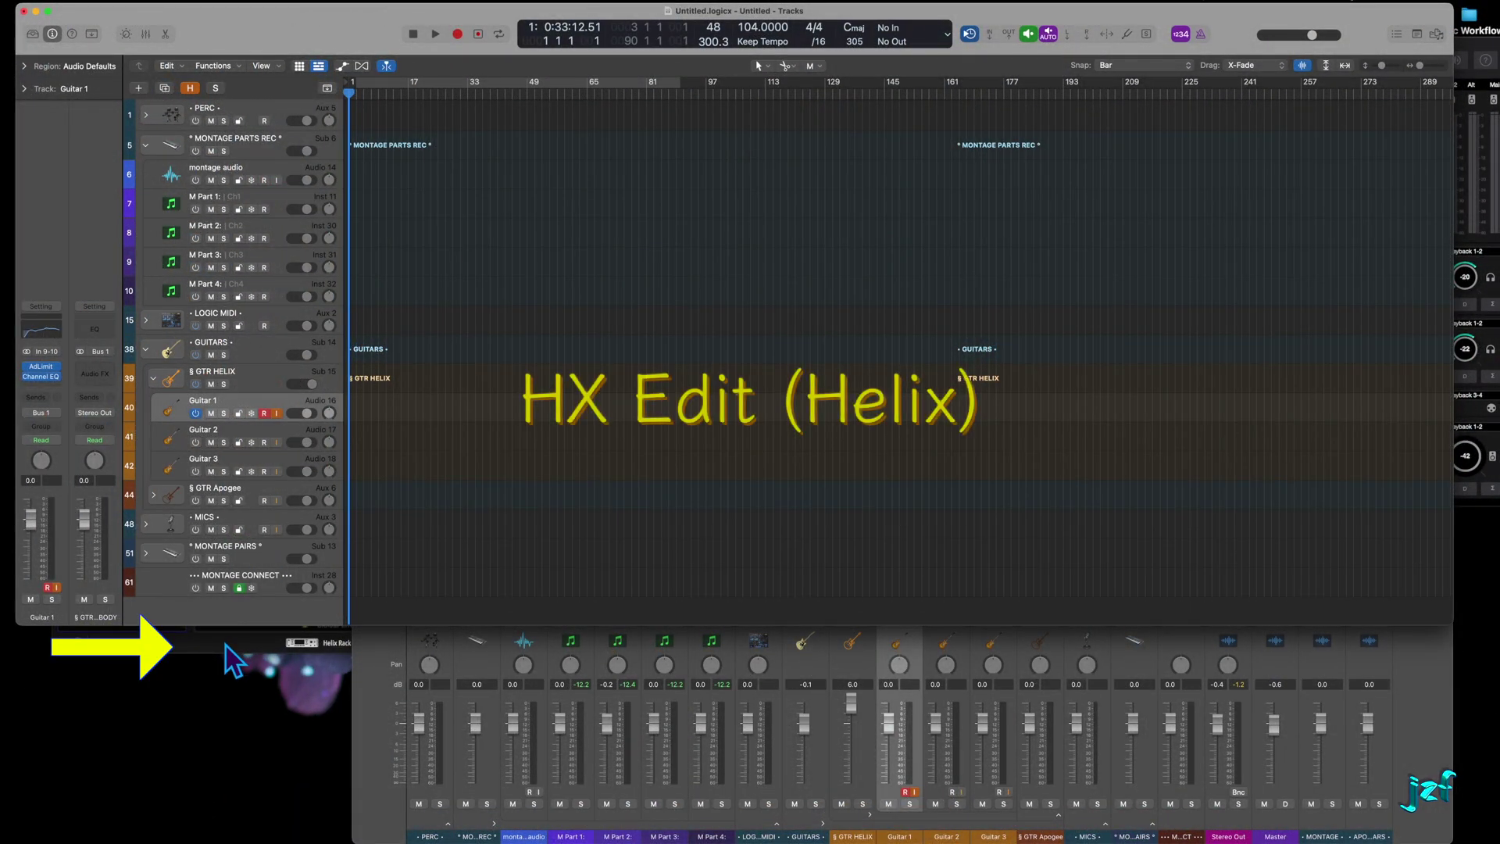
{"action": "left_click", "coordinate": [227, 646]}
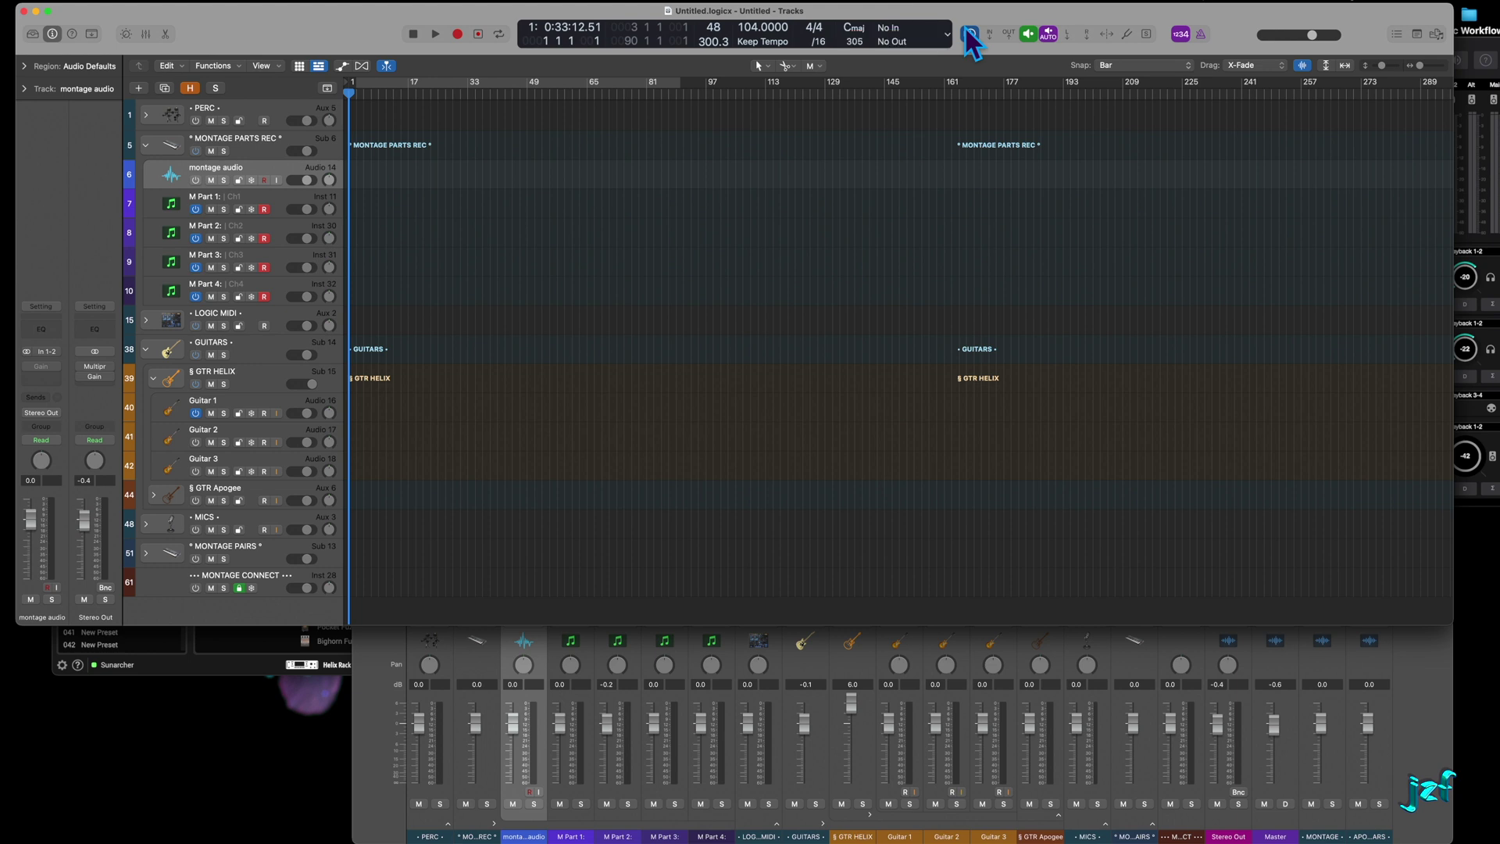
Record a take on the armed MONTAGE tracks and save the project as 5-15.logicx in the __ Recordings 2023 folder
{"action": "left_click", "coordinate": [456, 35]}
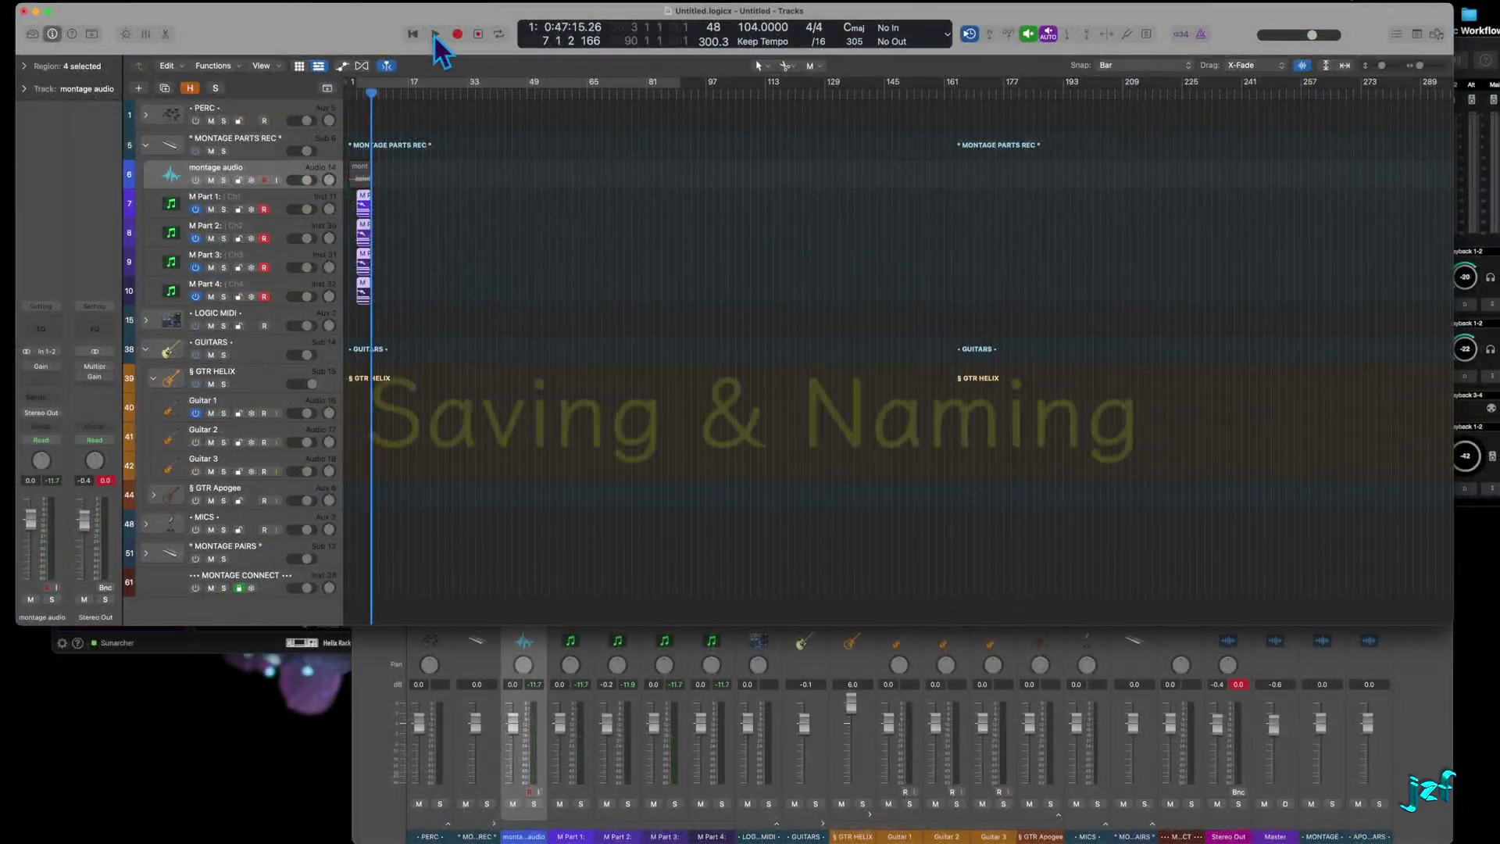
{"action": "left_click", "coordinate": [82, 8]}
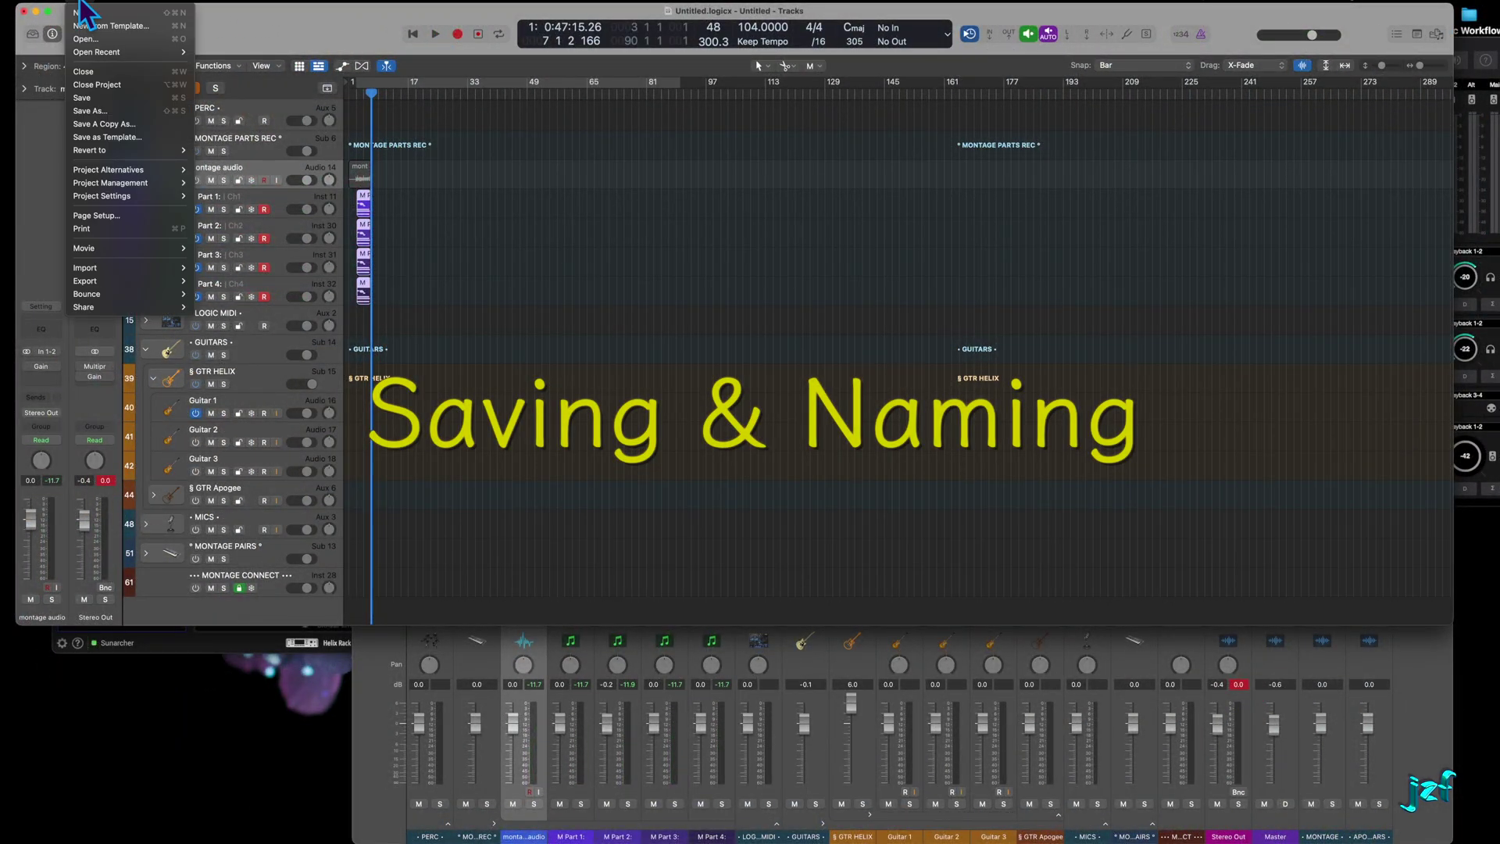
{"action": "left_click", "coordinate": [101, 102]}
{"action": "type", "text": "5-15.logicx"}
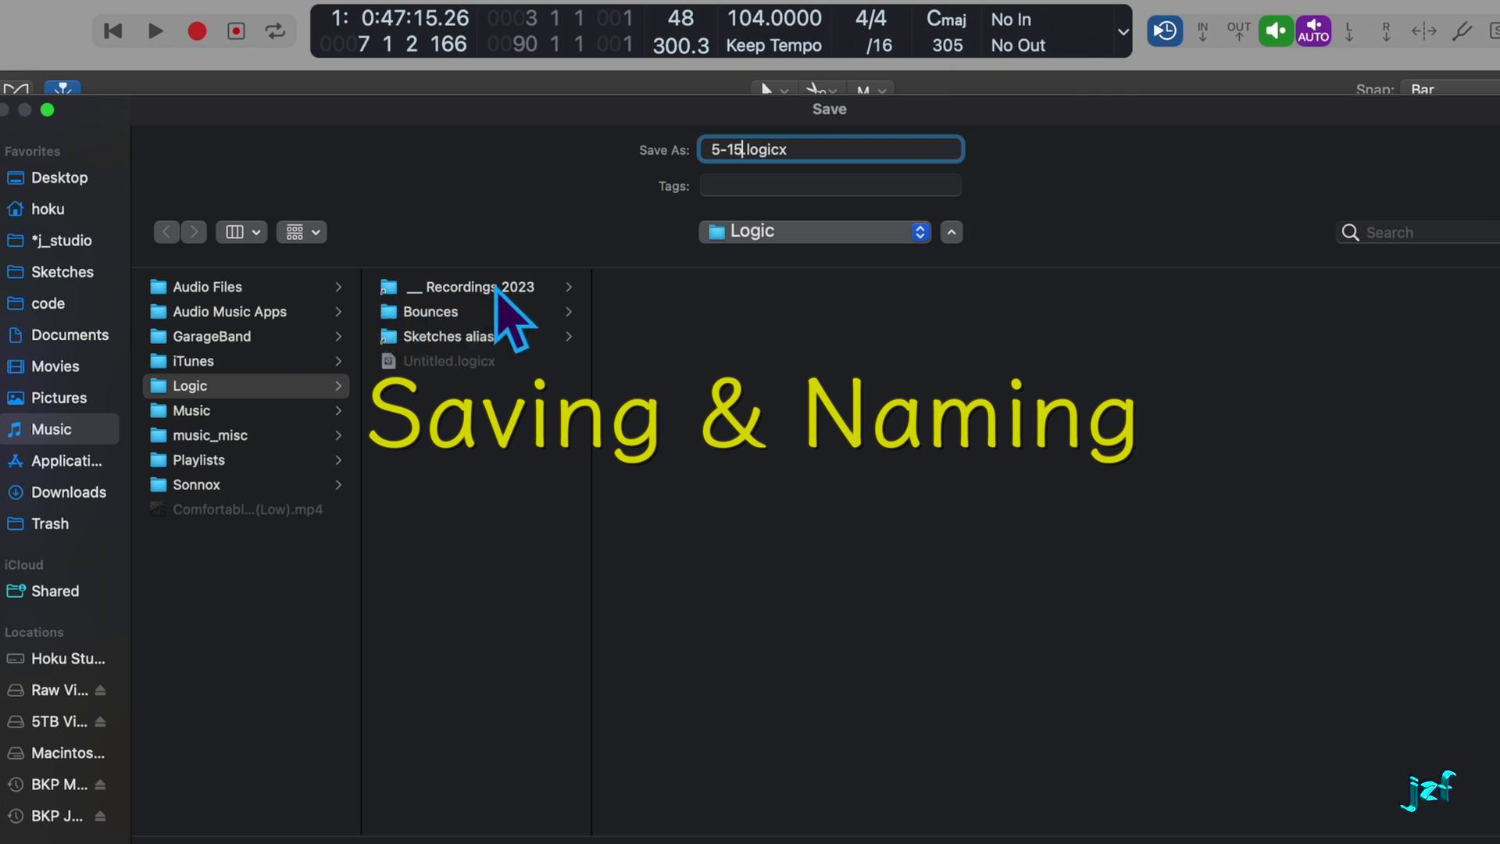
{"action": "left_click", "coordinate": [497, 288]}
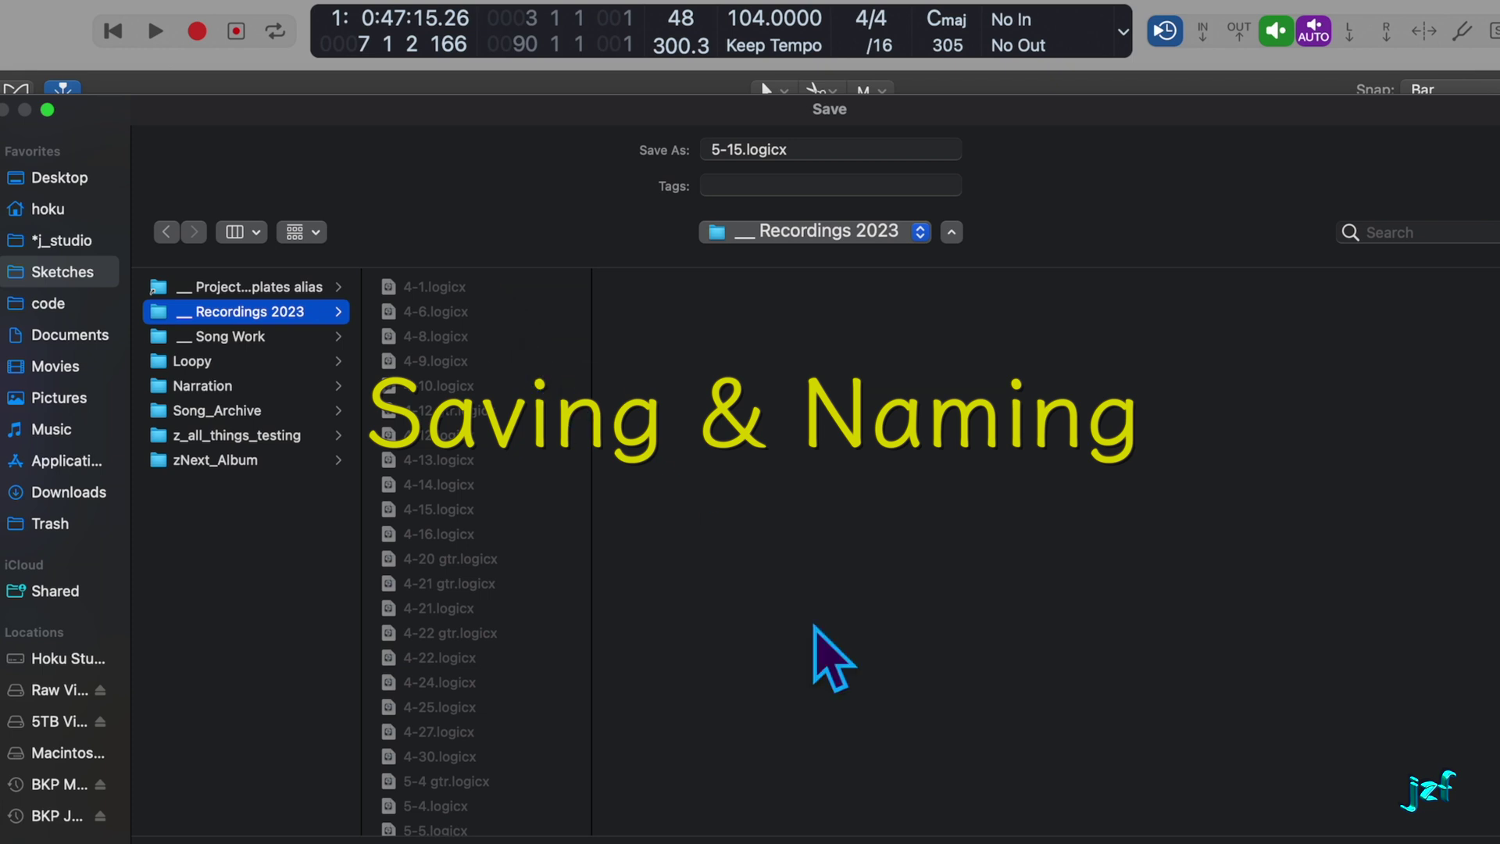
{"action": "left_click", "coordinate": [1130, 636]}
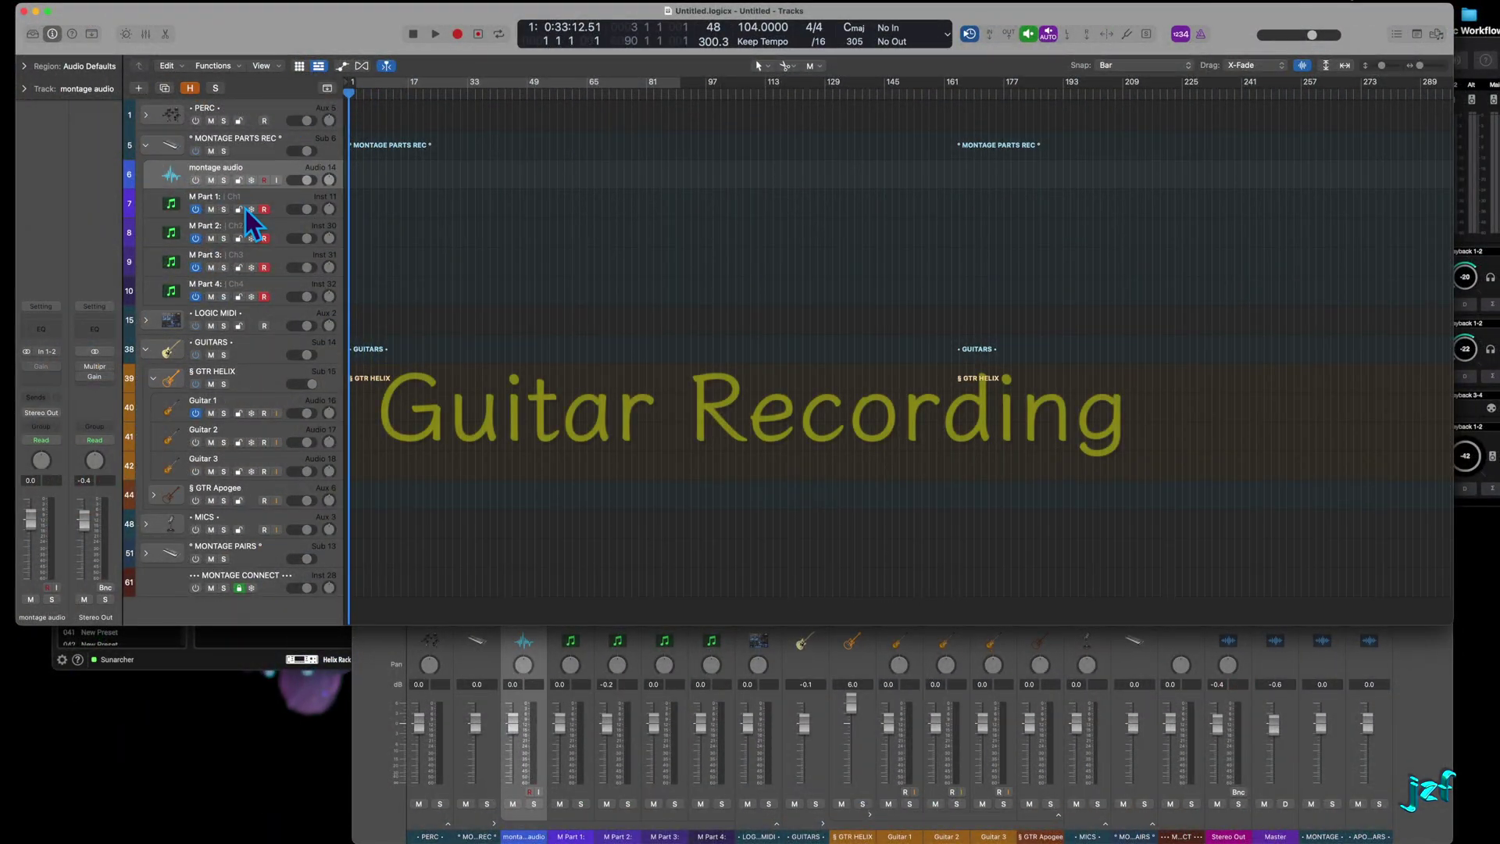
Disarm and switch off the M Part 1 to M Part 4 tracks in the MONTAGE PARTS REC stack
{"action": "left_click", "coordinate": [264, 209]}
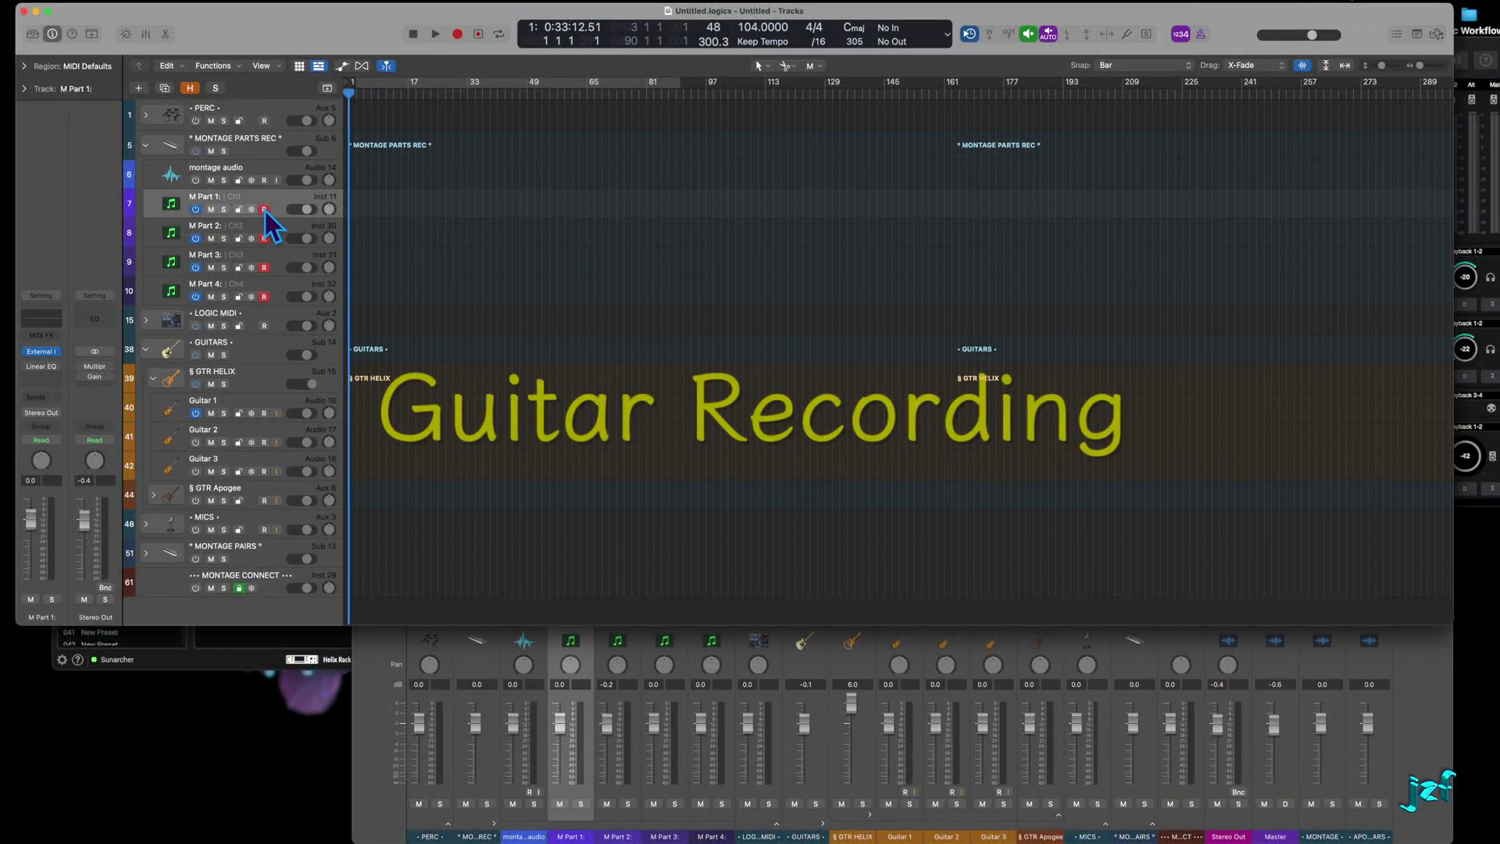
{"action": "left_click", "coordinate": [264, 209]}
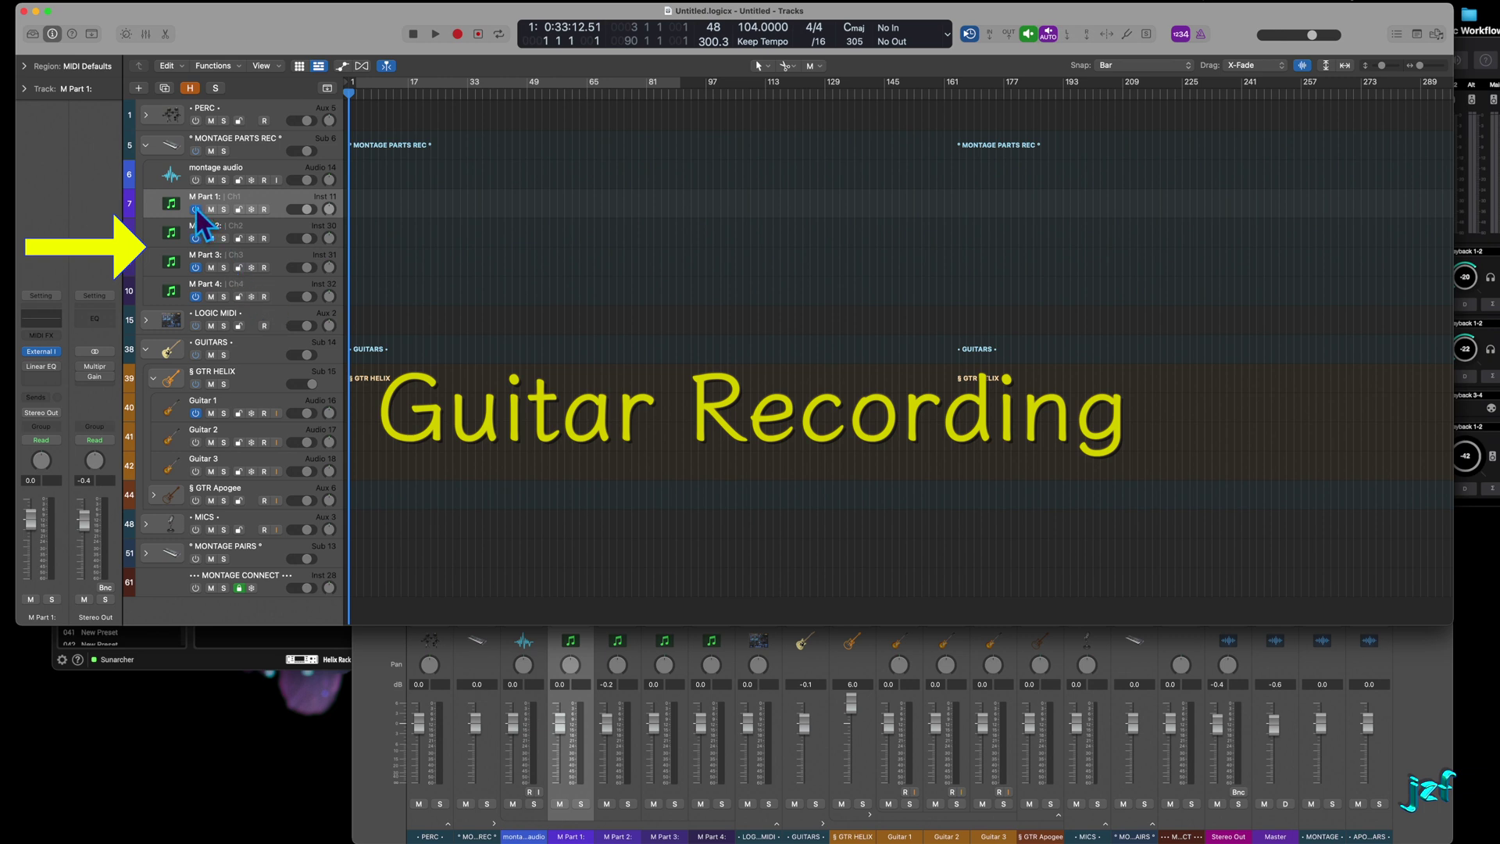
{"action": "left_click_drag", "start_coordinate": [196, 209], "coordinate": [195, 296]}
Select the Guitar 1 track in the GTR HELIX stack, enable its input monitoring and arm it for recording
{"action": "left_click", "coordinate": [261, 401]}
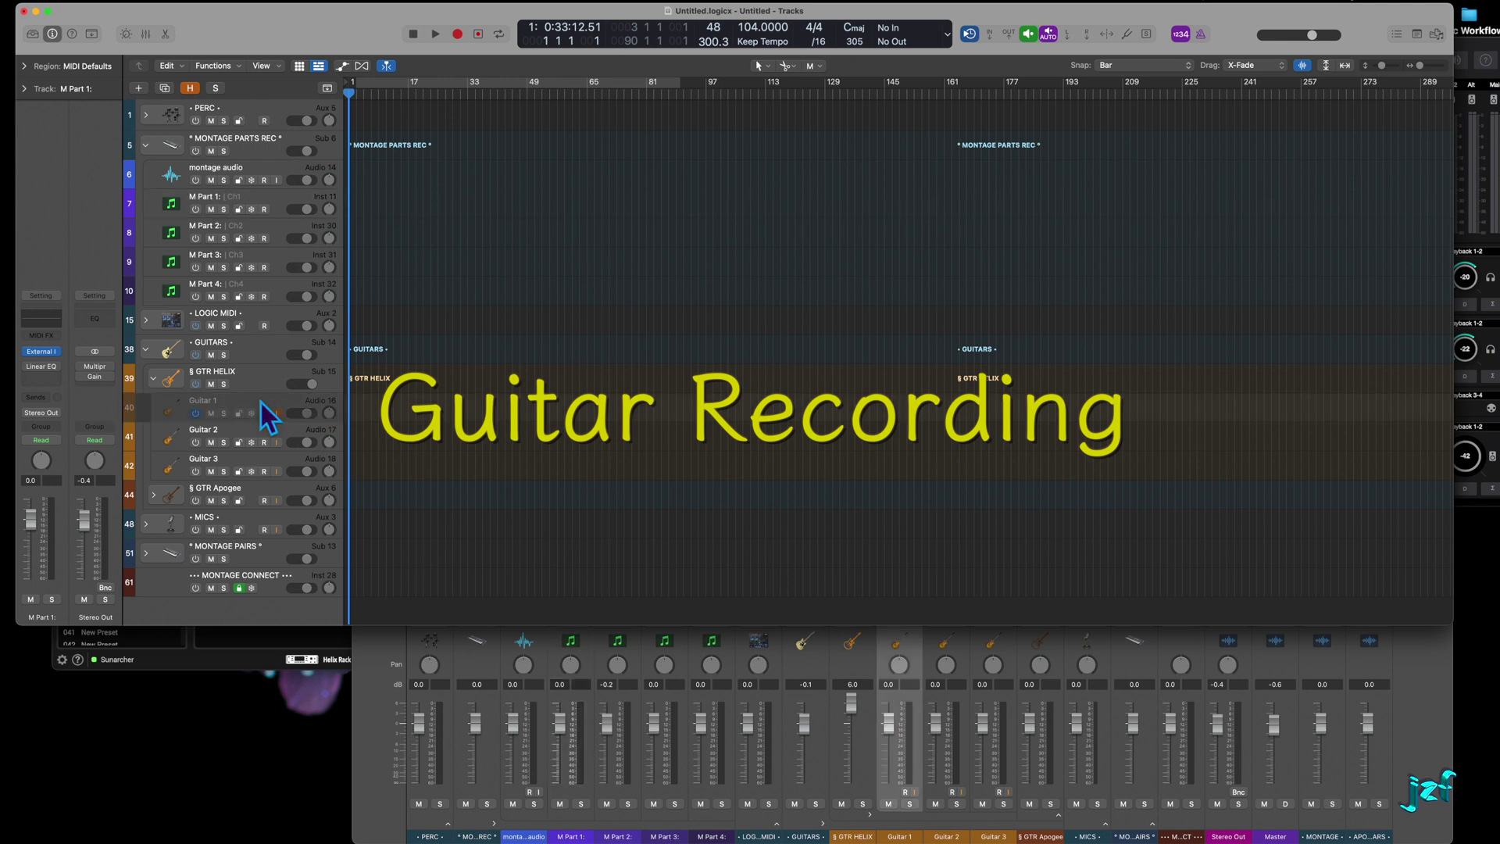
{"action": "left_click", "coordinate": [277, 413]}
{"action": "left_click", "coordinate": [262, 412]}
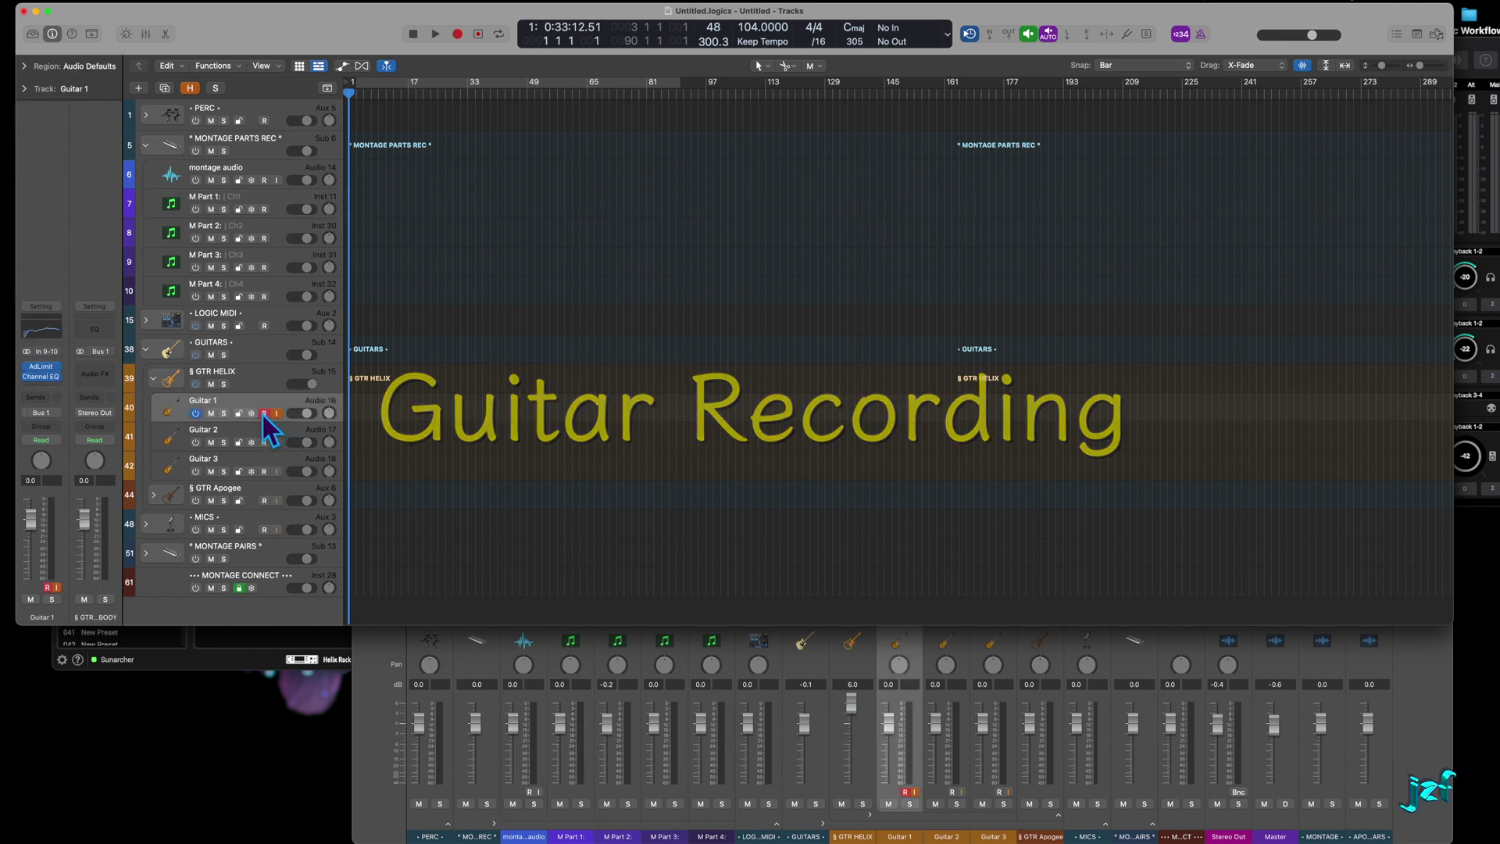
Check the guitar's tuning with the Tuner and record a short live take on the Guitar 1 track
{"action": "left_click", "coordinate": [1126, 33]}
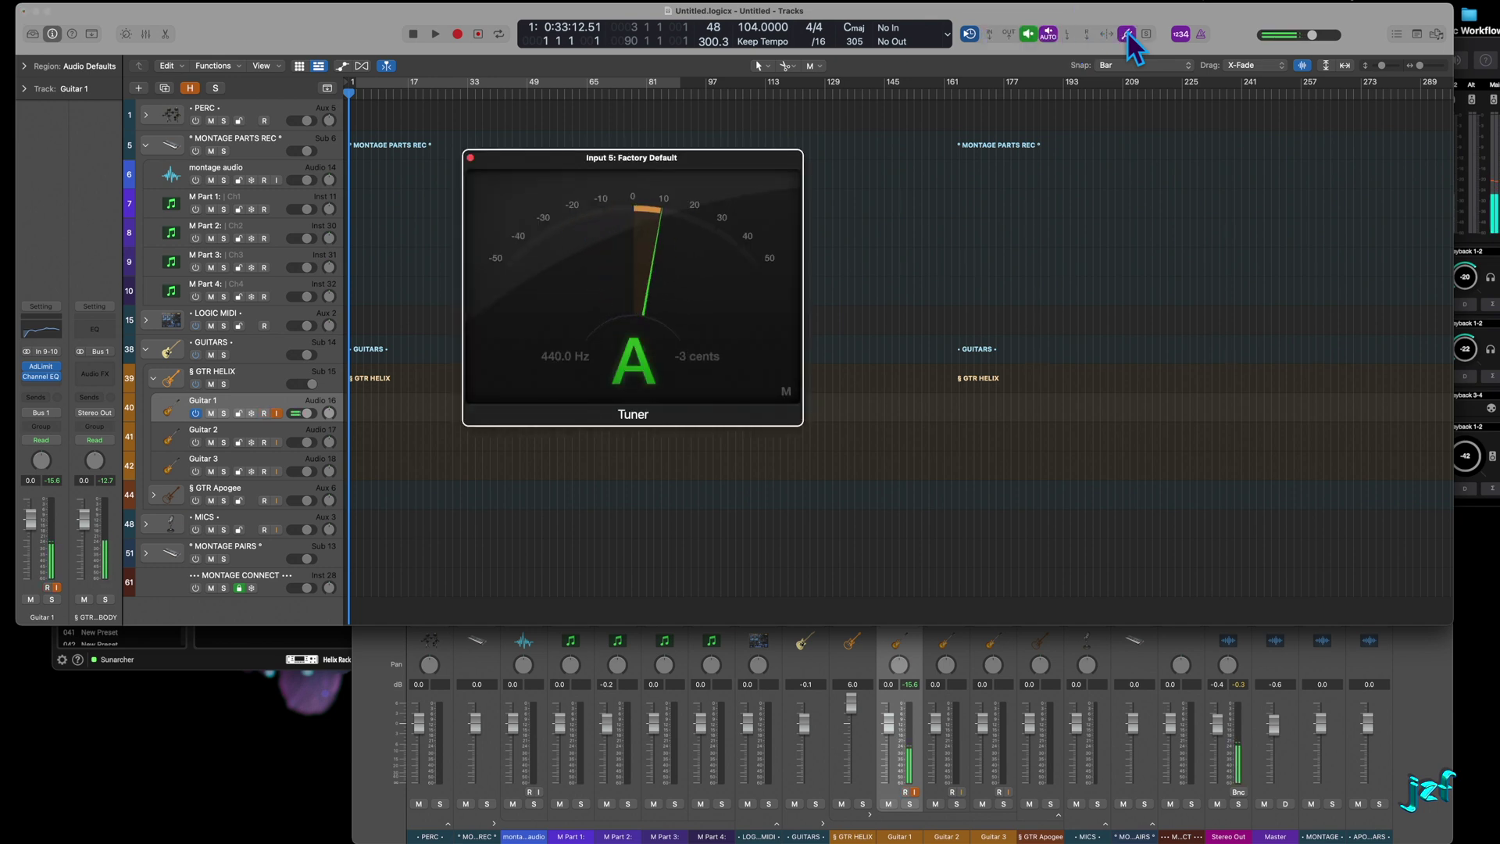
{"action": "left_click", "coordinate": [1126, 33]}
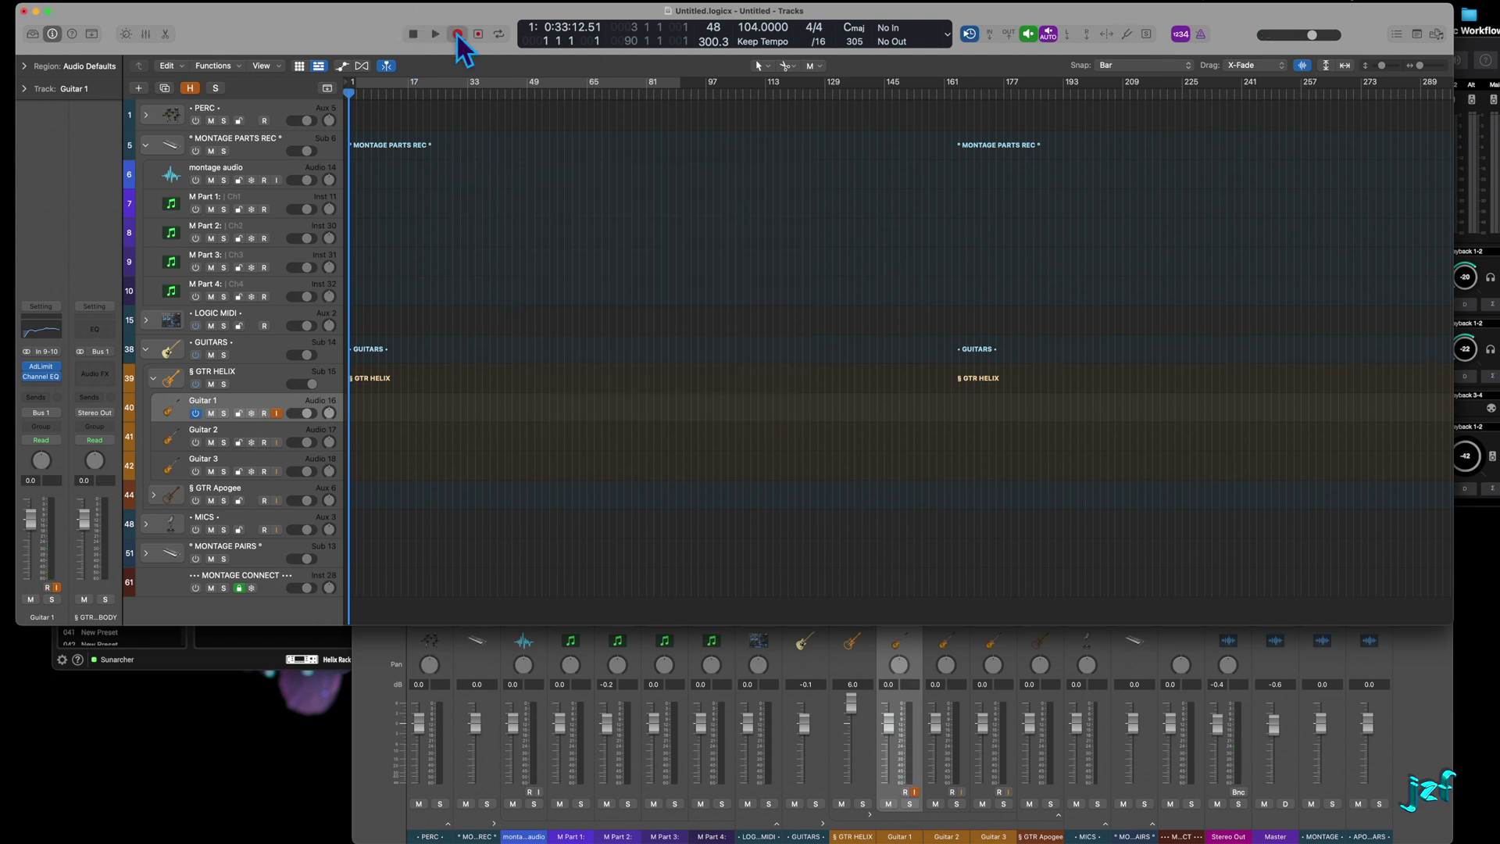
{"action": "left_click", "coordinate": [458, 33]}
{"action": "left_click", "coordinate": [432, 32]}
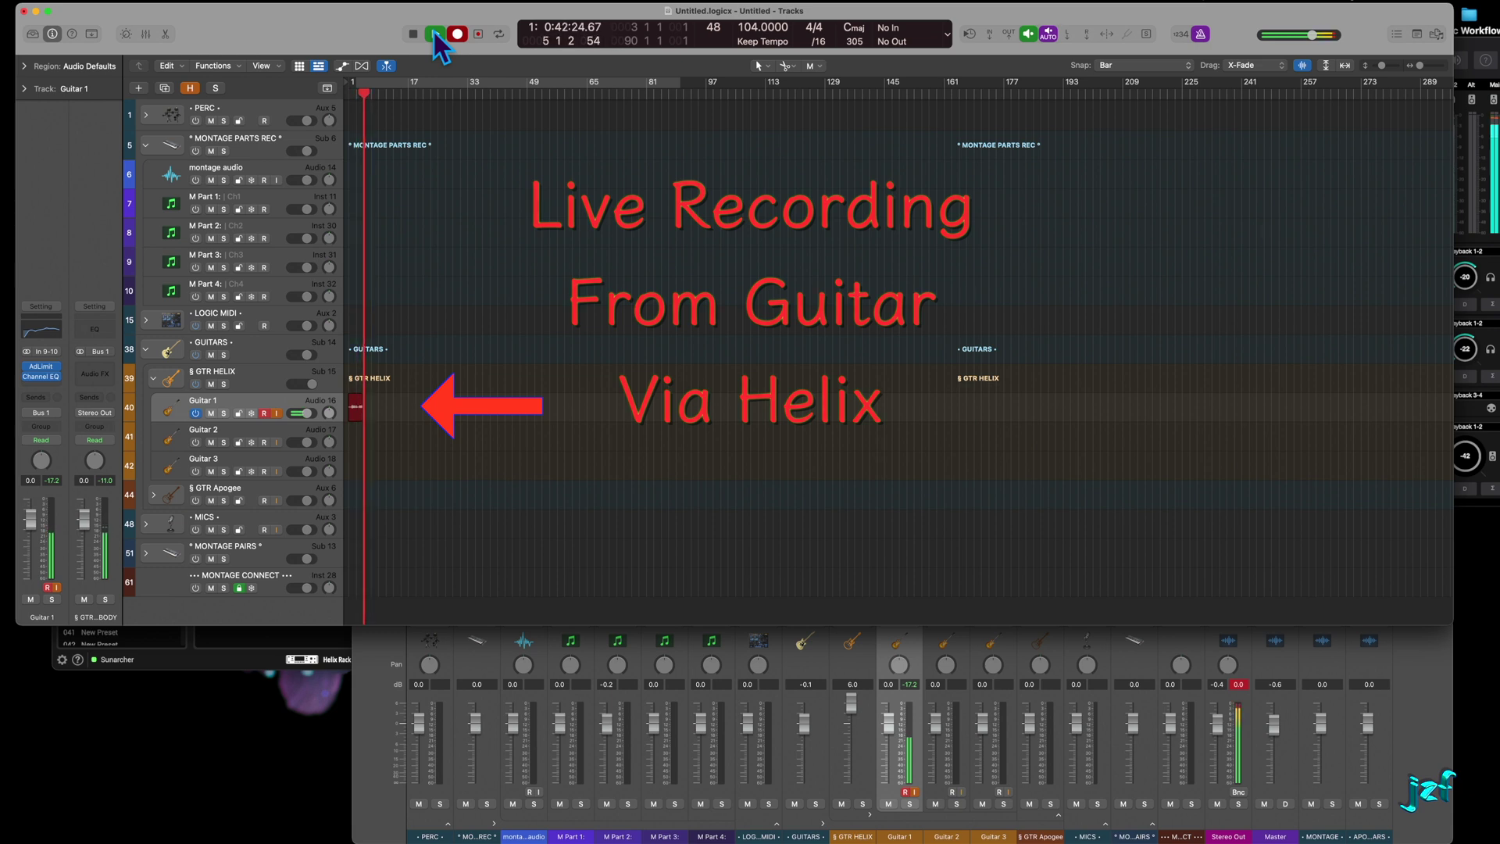
{"action": "key", "text": "space"}
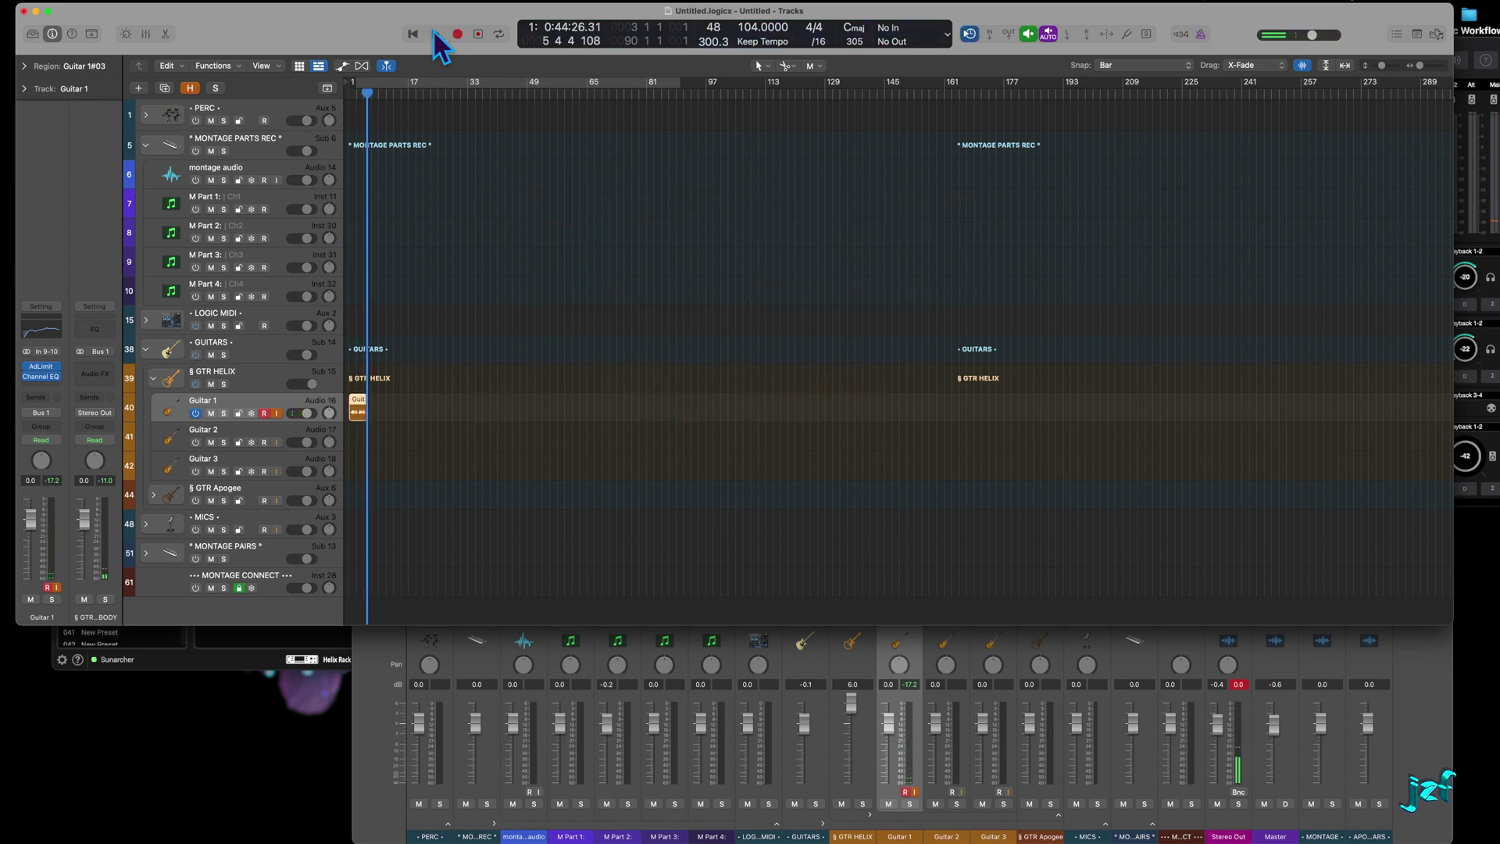
Save the guitar project as 5-15 gtr.logicx in the __ Recordings 2023 folder
{"action": "left_click", "coordinate": [82, 3]}
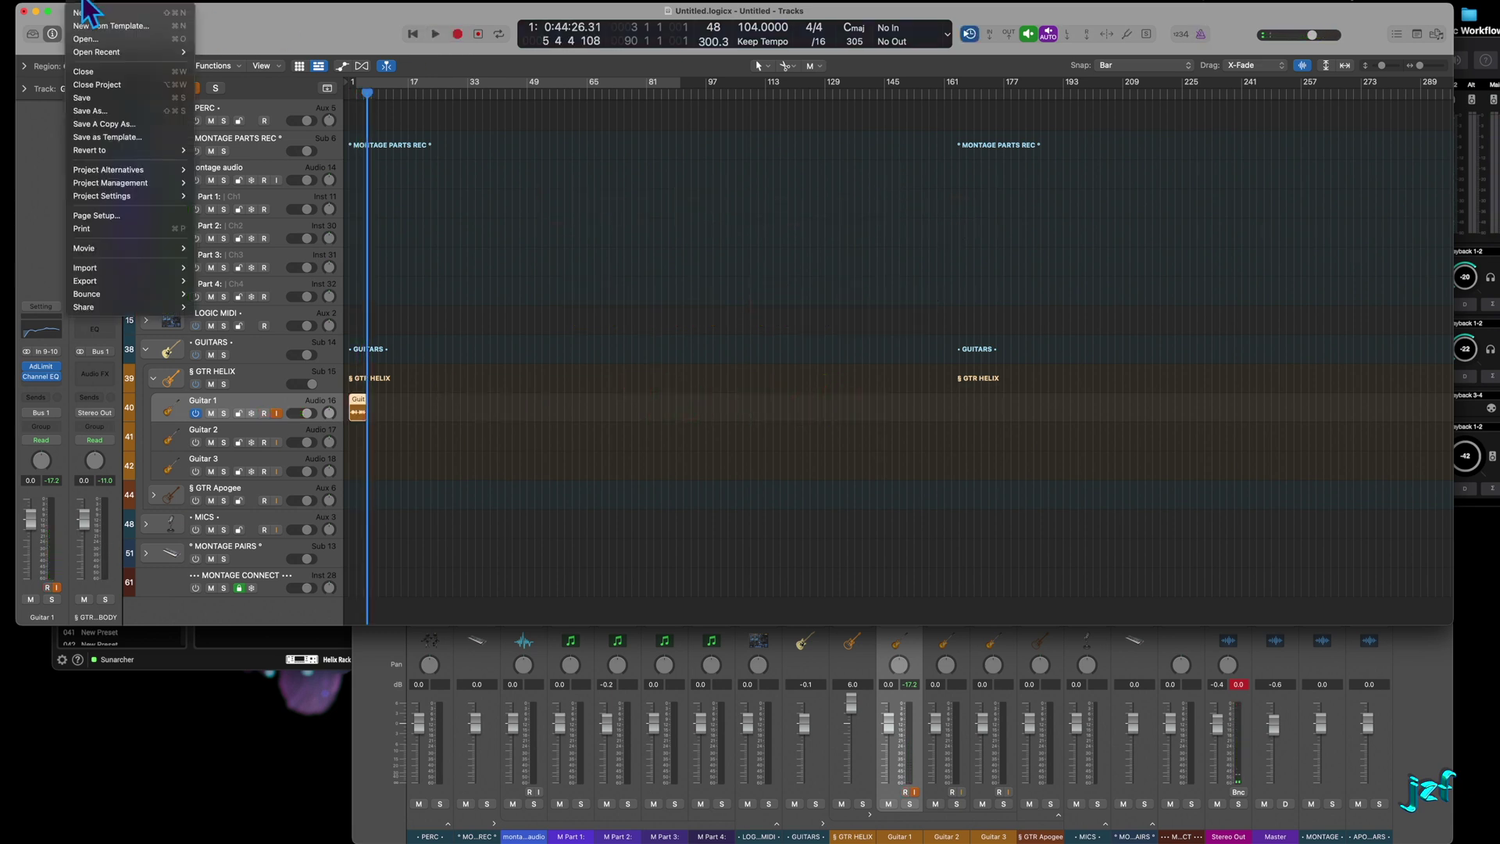
{"action": "left_click", "coordinate": [87, 98]}
{"action": "type", "text": "5-15 gtr.logicx"}
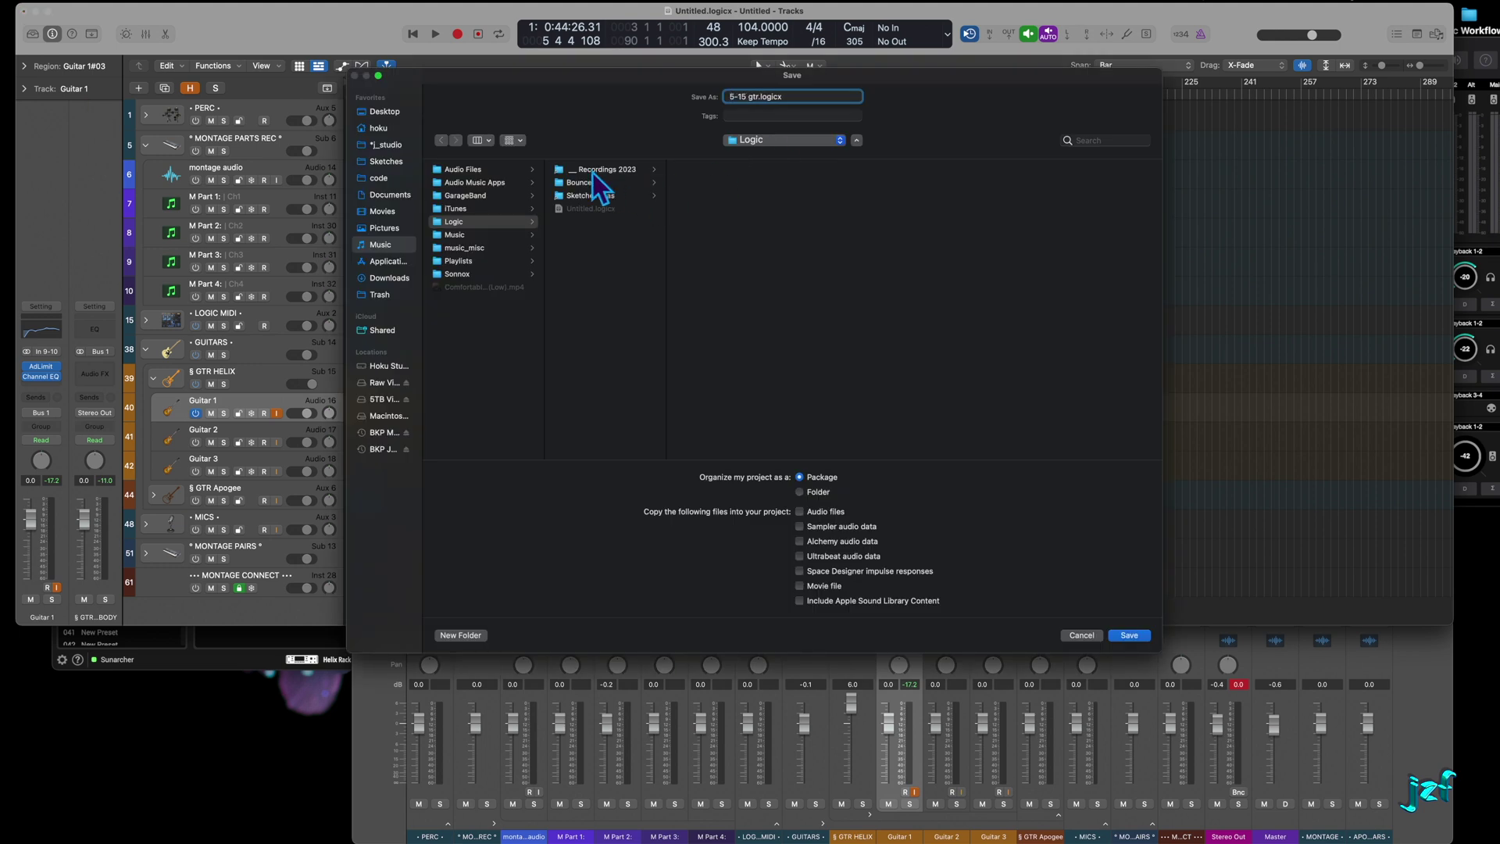
{"action": "left_click", "coordinate": [594, 170]}
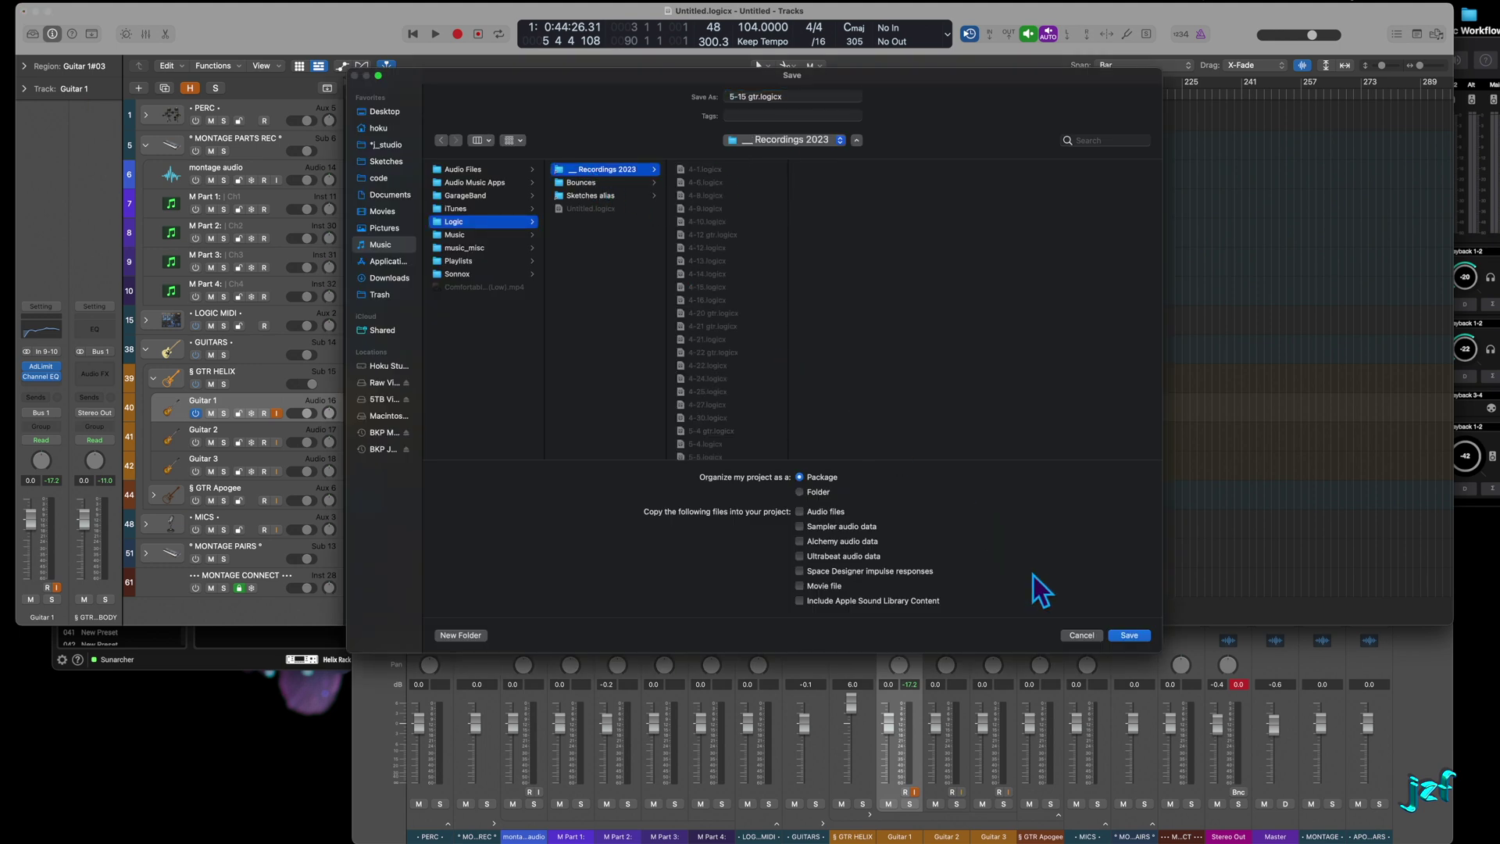
{"action": "left_click", "coordinate": [1134, 636]}
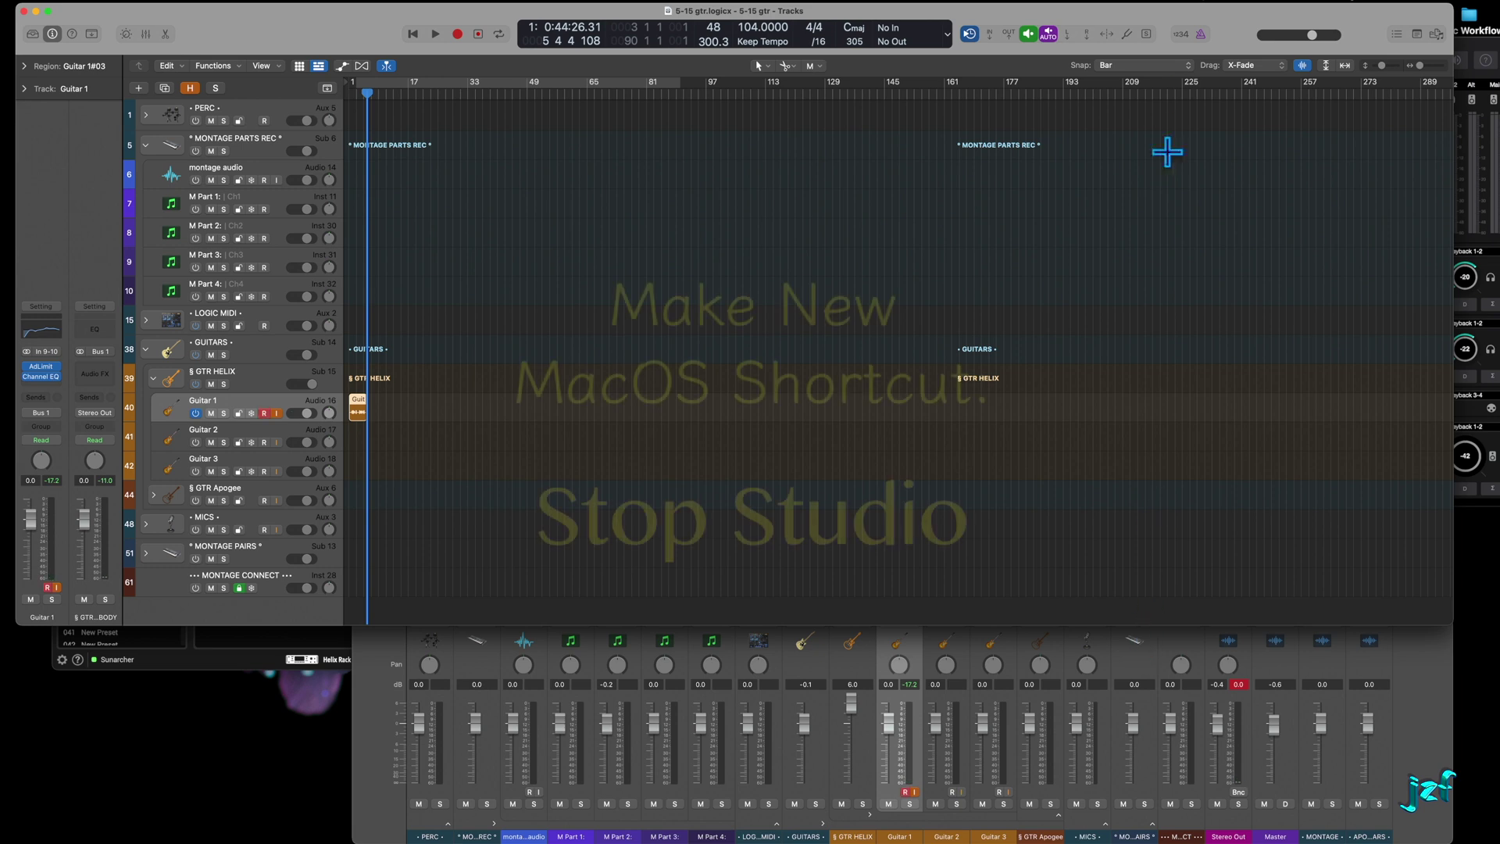
Run the Stop Studio shortcut to close the recording setup
{"action": "left_click", "coordinate": [1211, 9]}
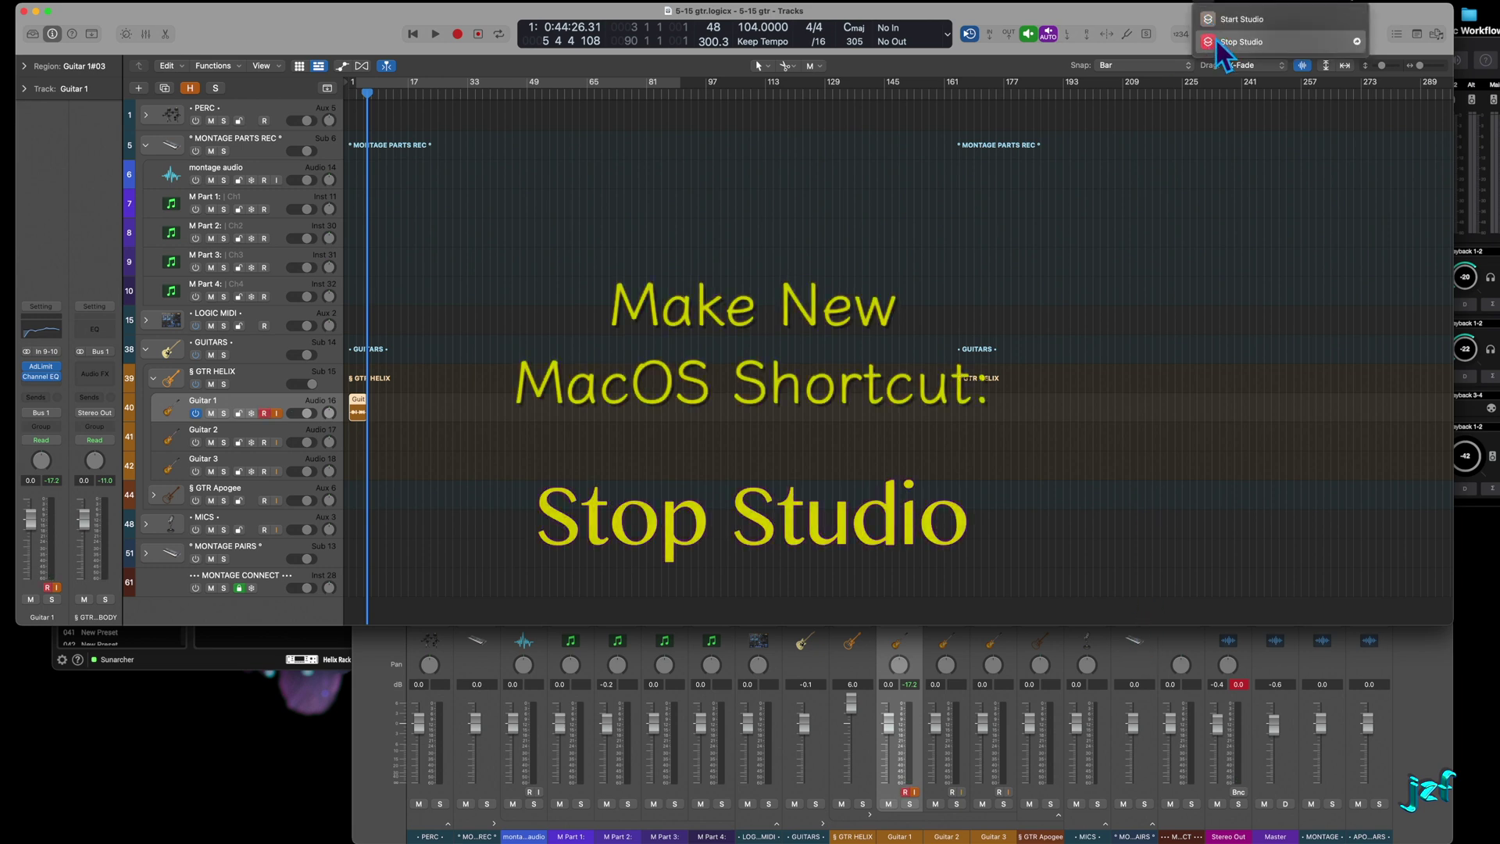
{"action": "left_click", "coordinate": [1215, 41]}
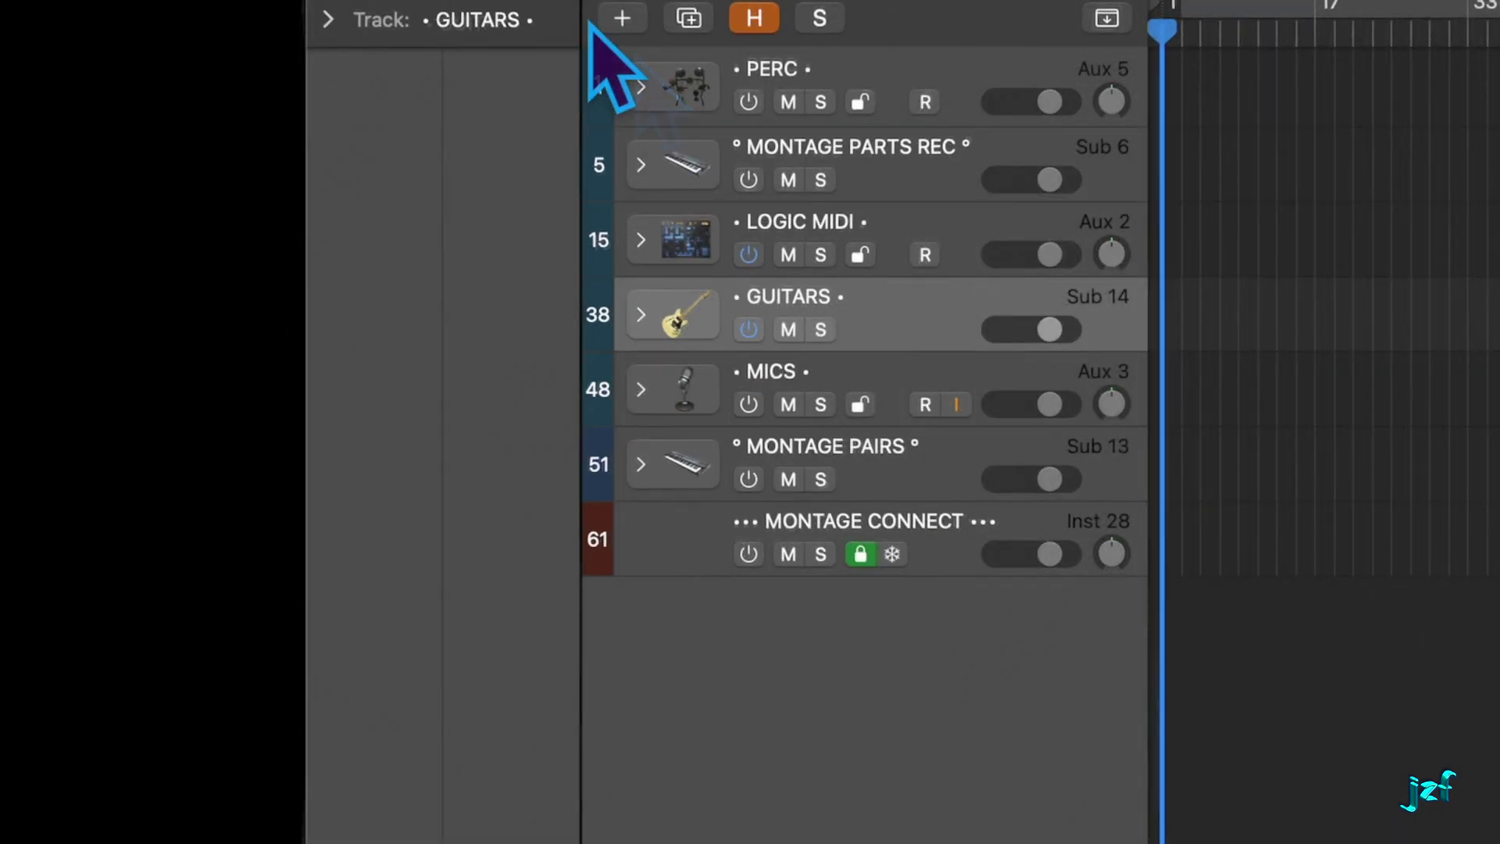
Expand the PERC stack and examine its Bluebird, Drm Kit Designer and Dark Shaker Hit tracks
{"action": "left_click", "coordinate": [641, 86]}
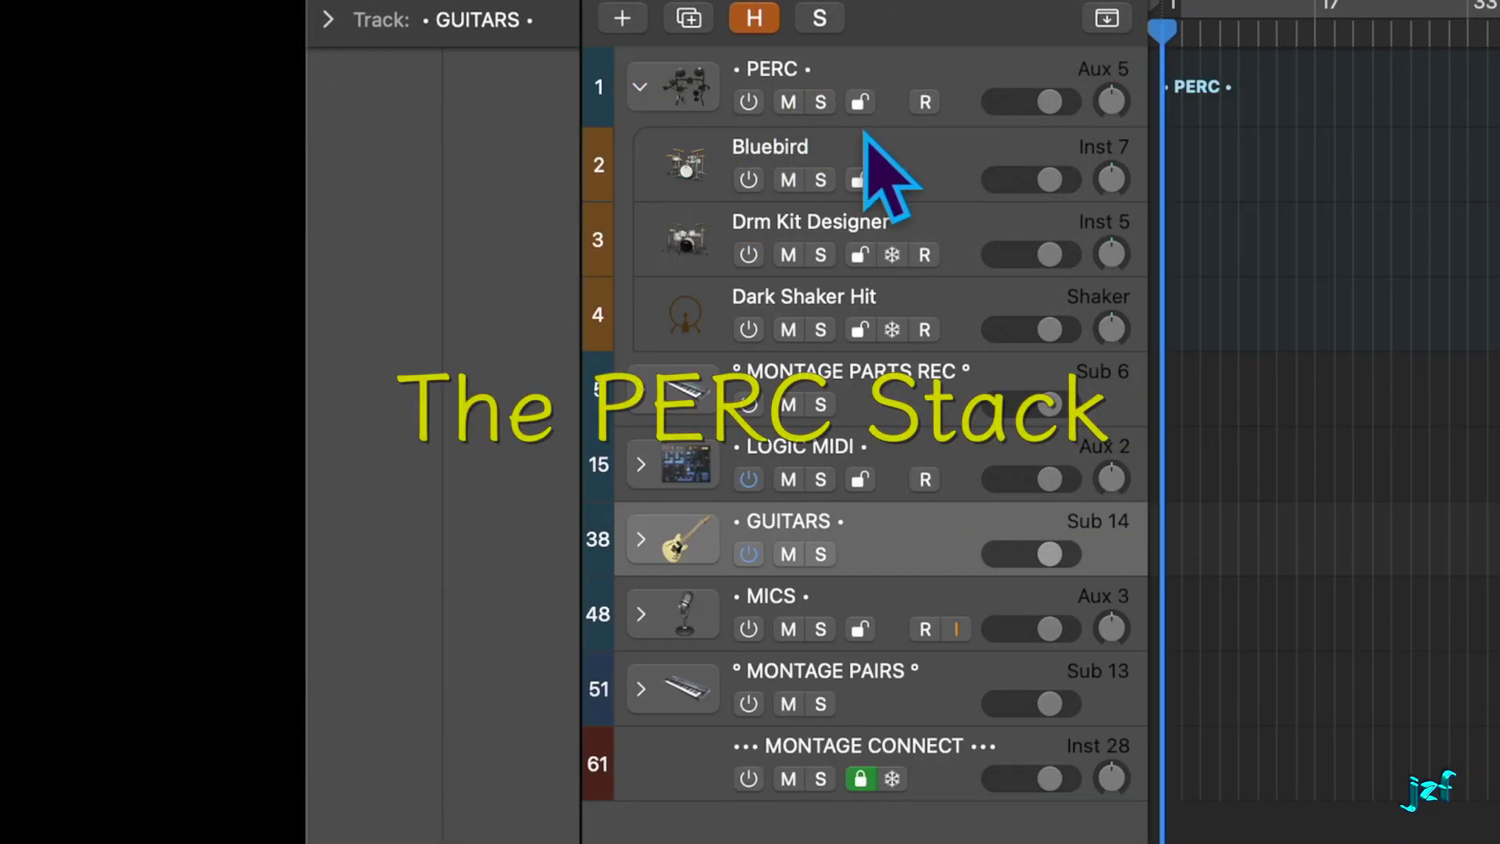
{"action": "left_click", "coordinate": [864, 156]}
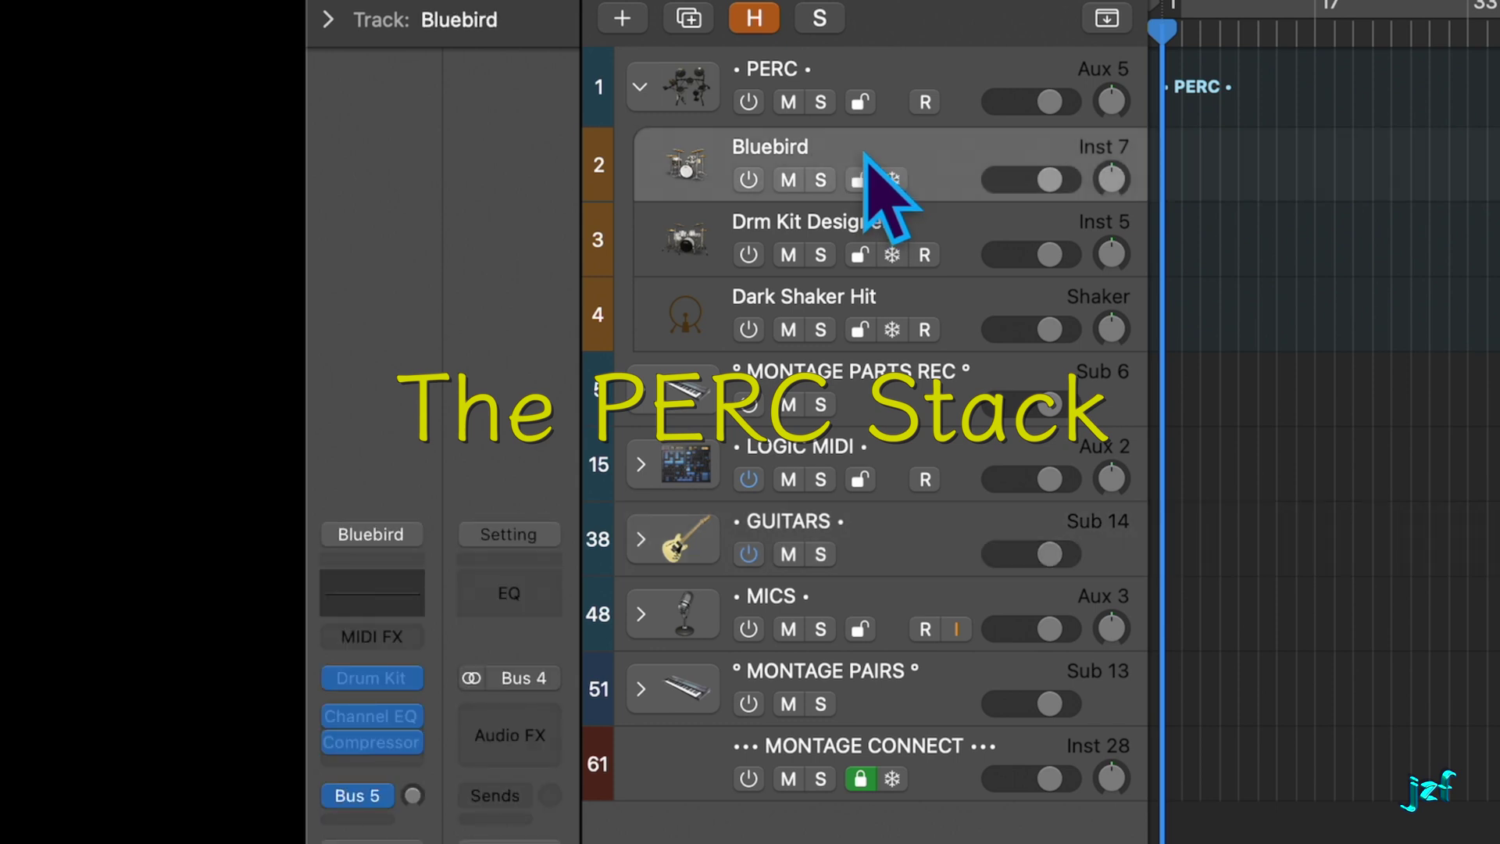
{"action": "left_click", "coordinate": [898, 217]}
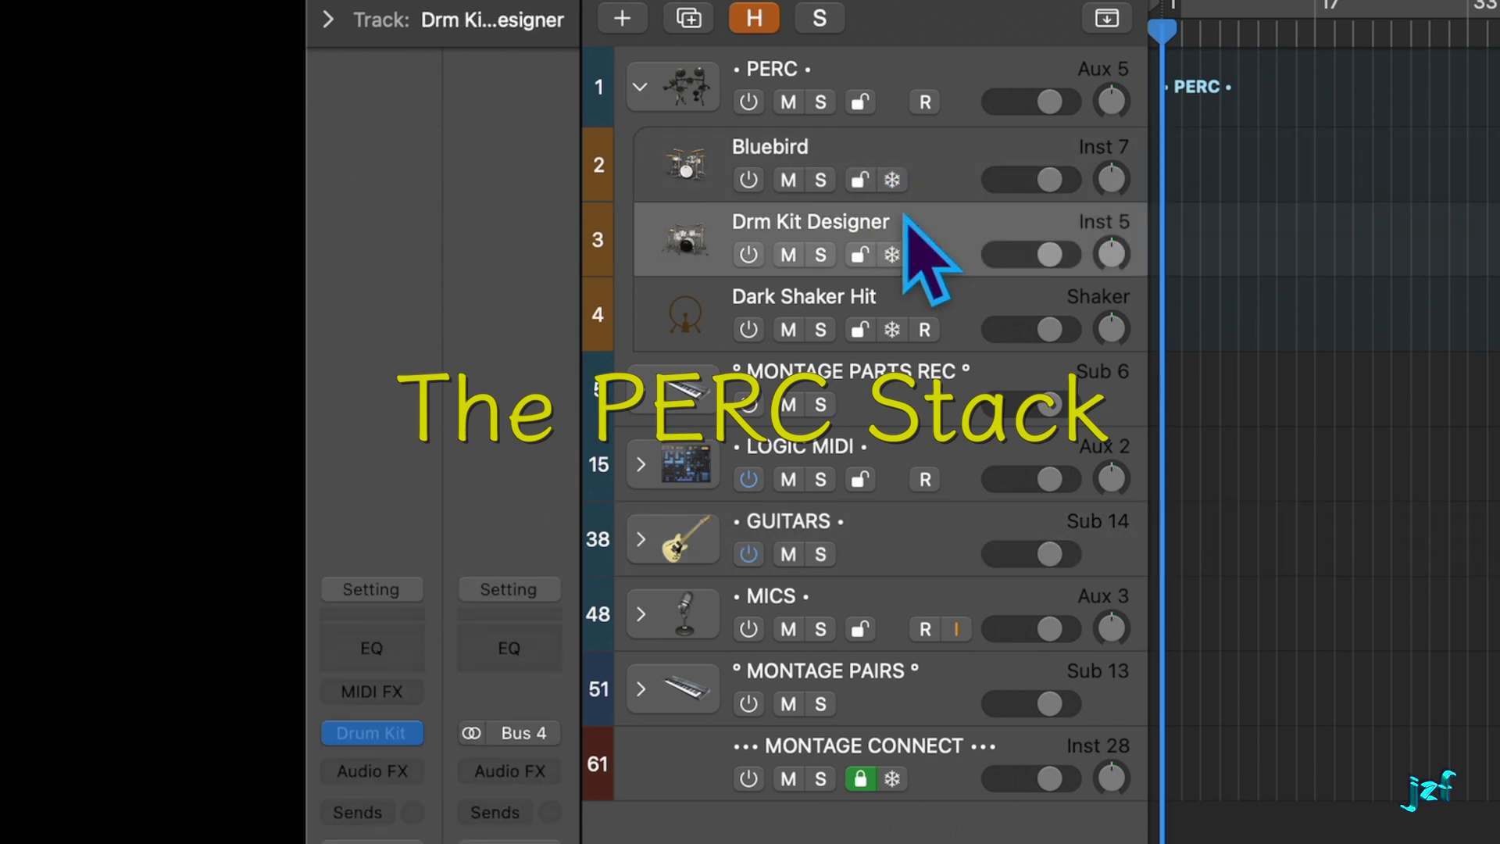
{"action": "left_click", "coordinate": [937, 298]}
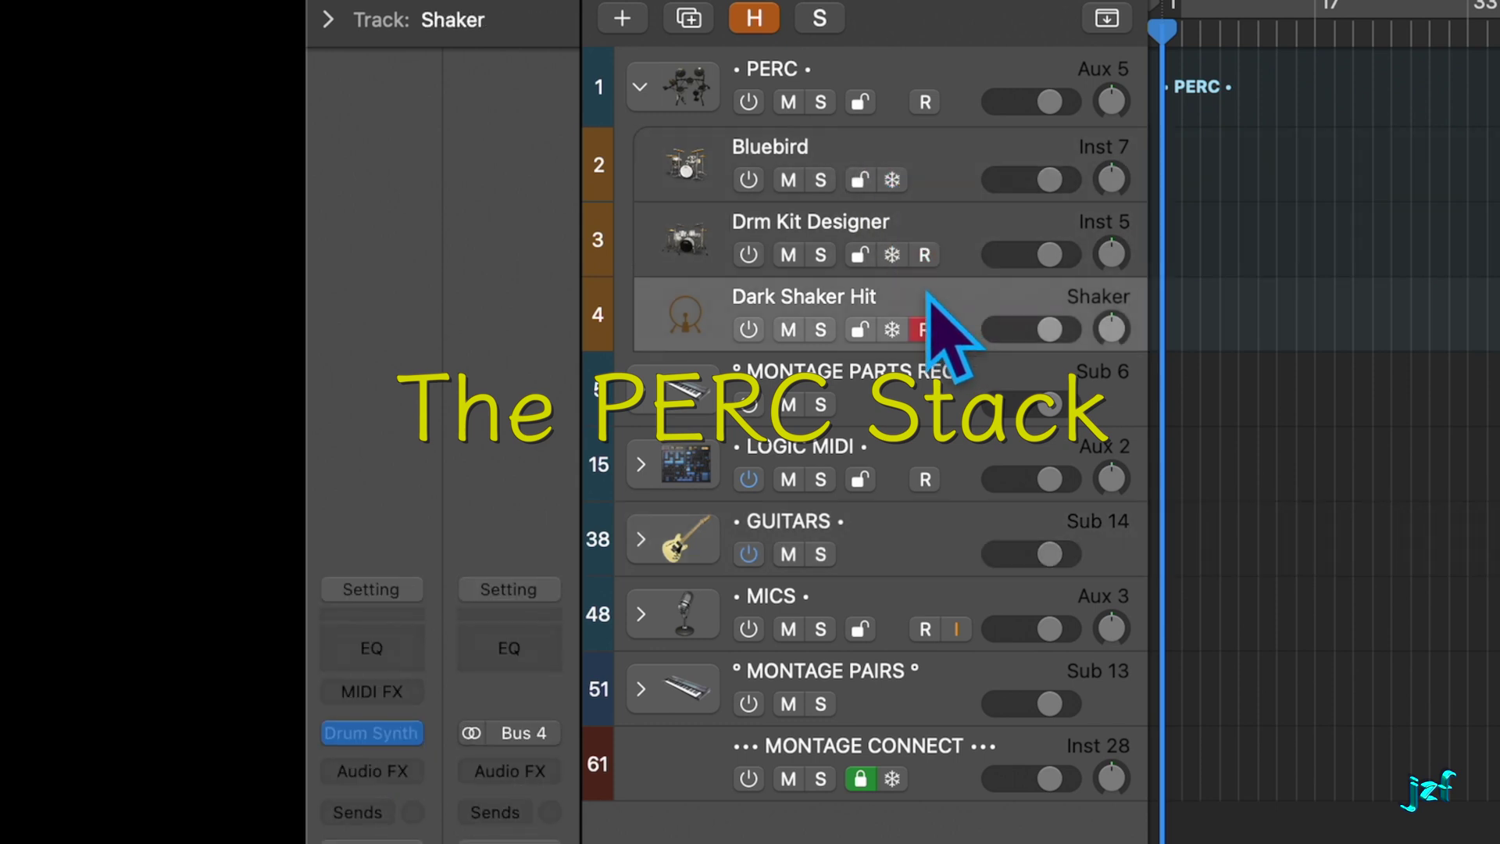
Add a drummer region at the start of the Bluebird track, loop it and switch the track on
{"action": "left_click", "coordinate": [938, 146]}
{"action": "left_click", "coordinate": [1172, 161]}
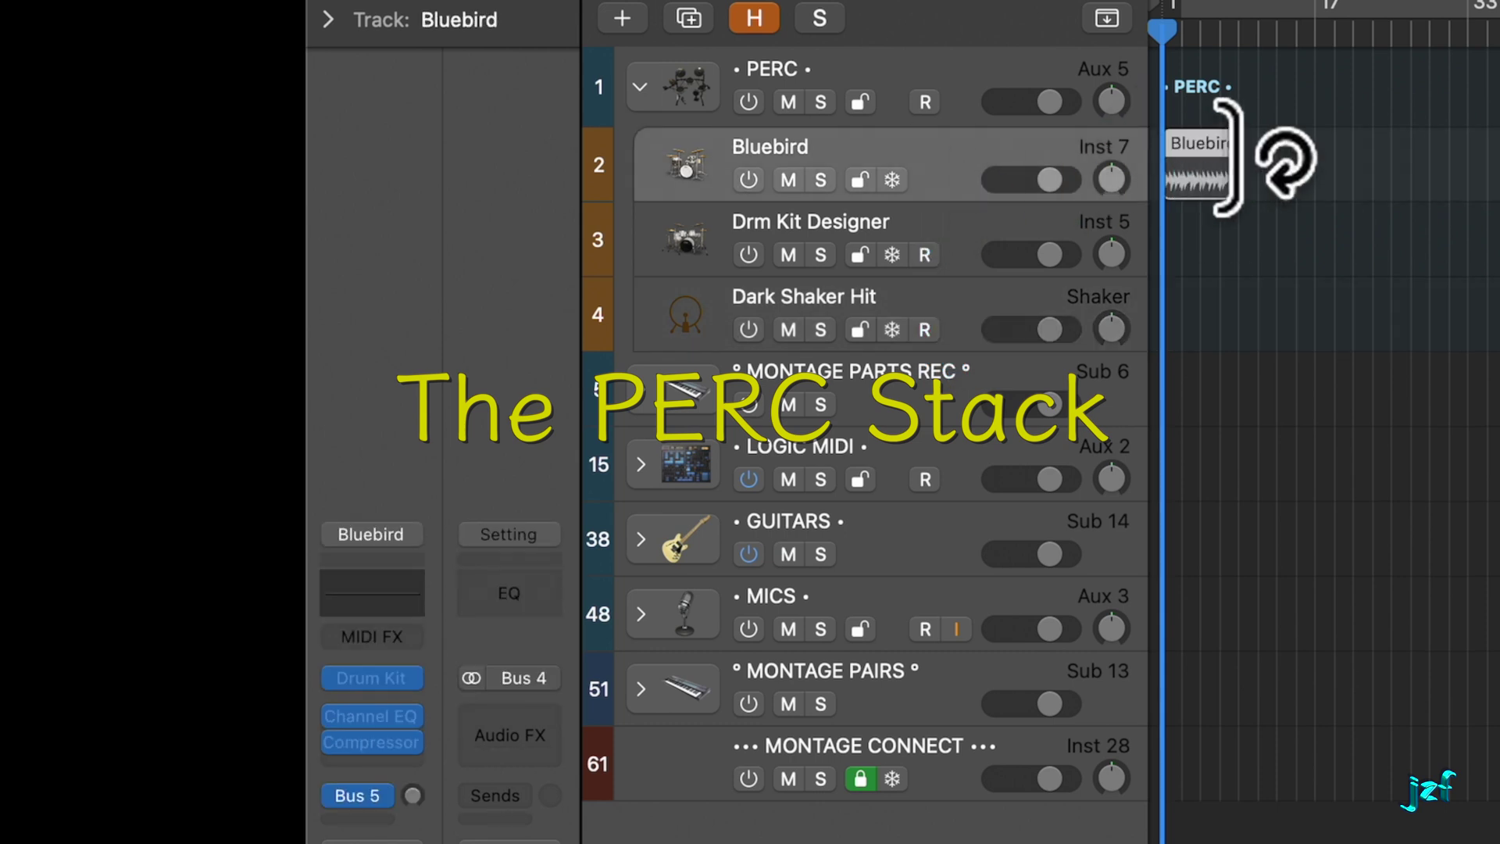
{"action": "key", "text": "l"}
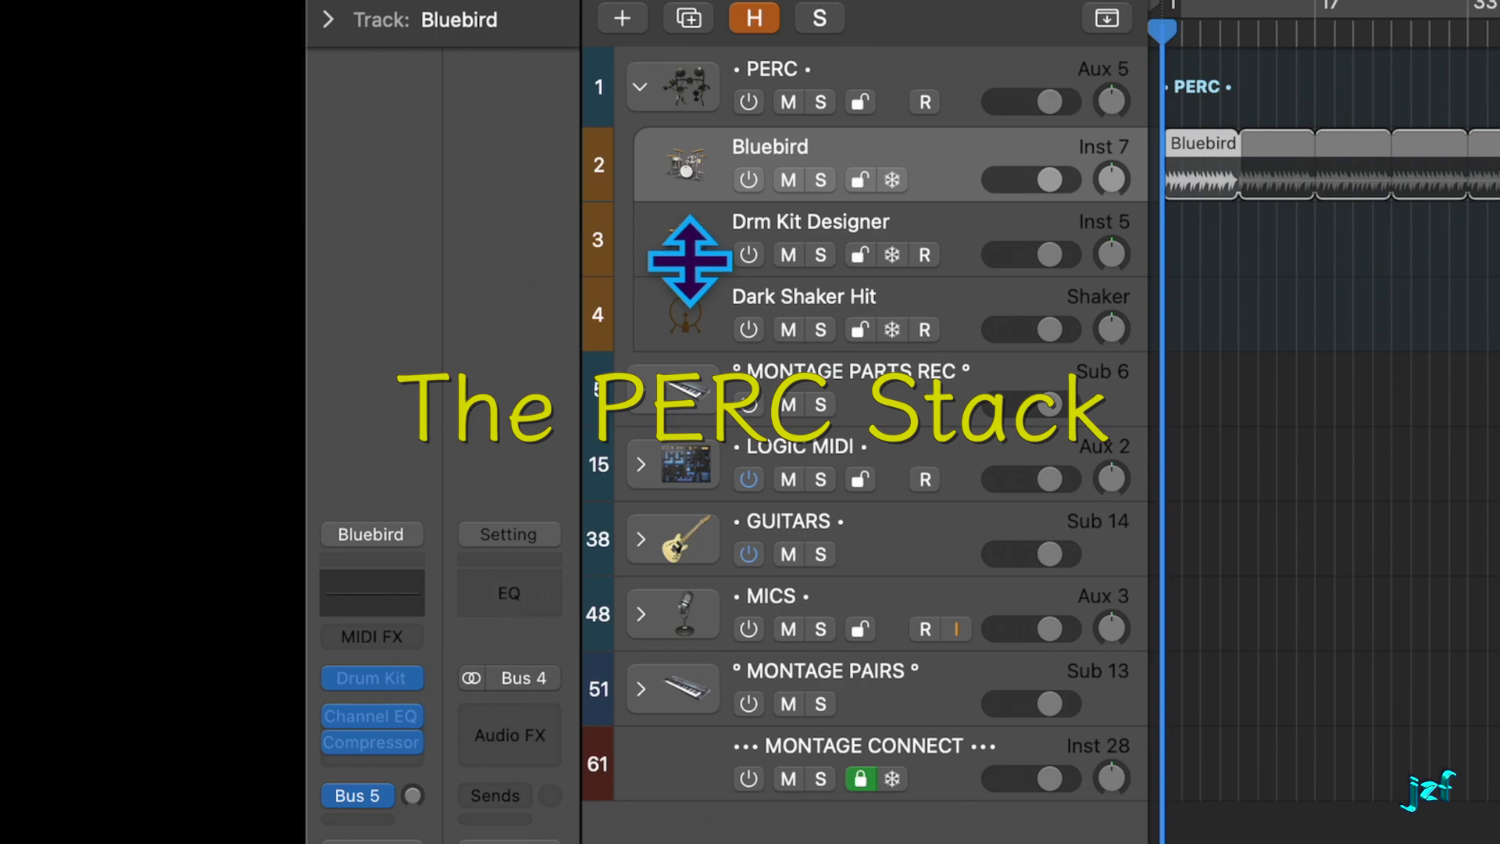
{"action": "left_click", "coordinate": [748, 180]}
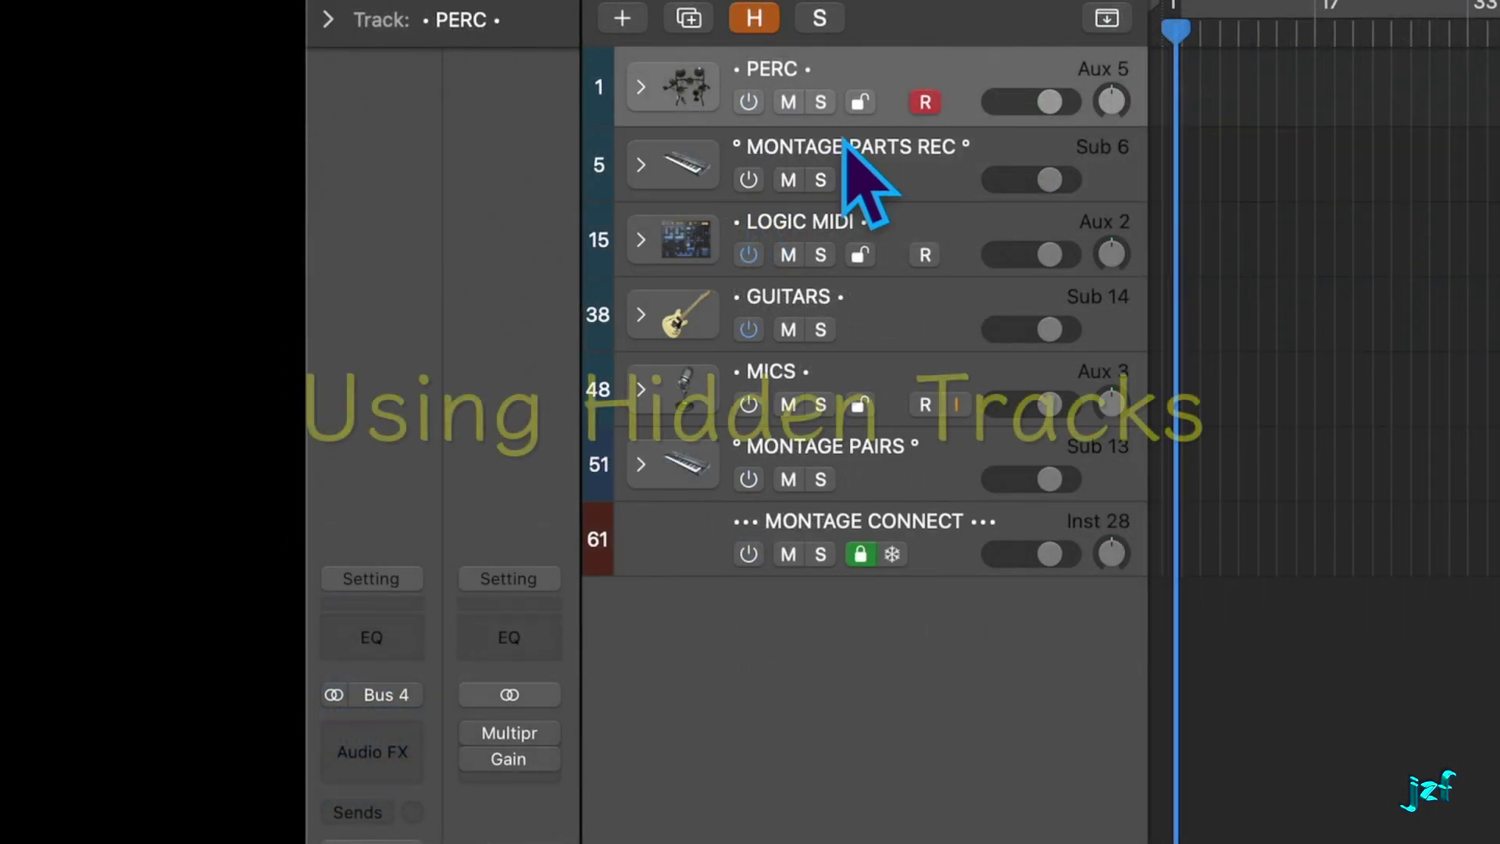
Expand the MONTAGE PARTS REC stack, reveal the hidden tracks to view the additional M Parts, and hide them again
{"action": "left_click", "coordinate": [640, 164]}
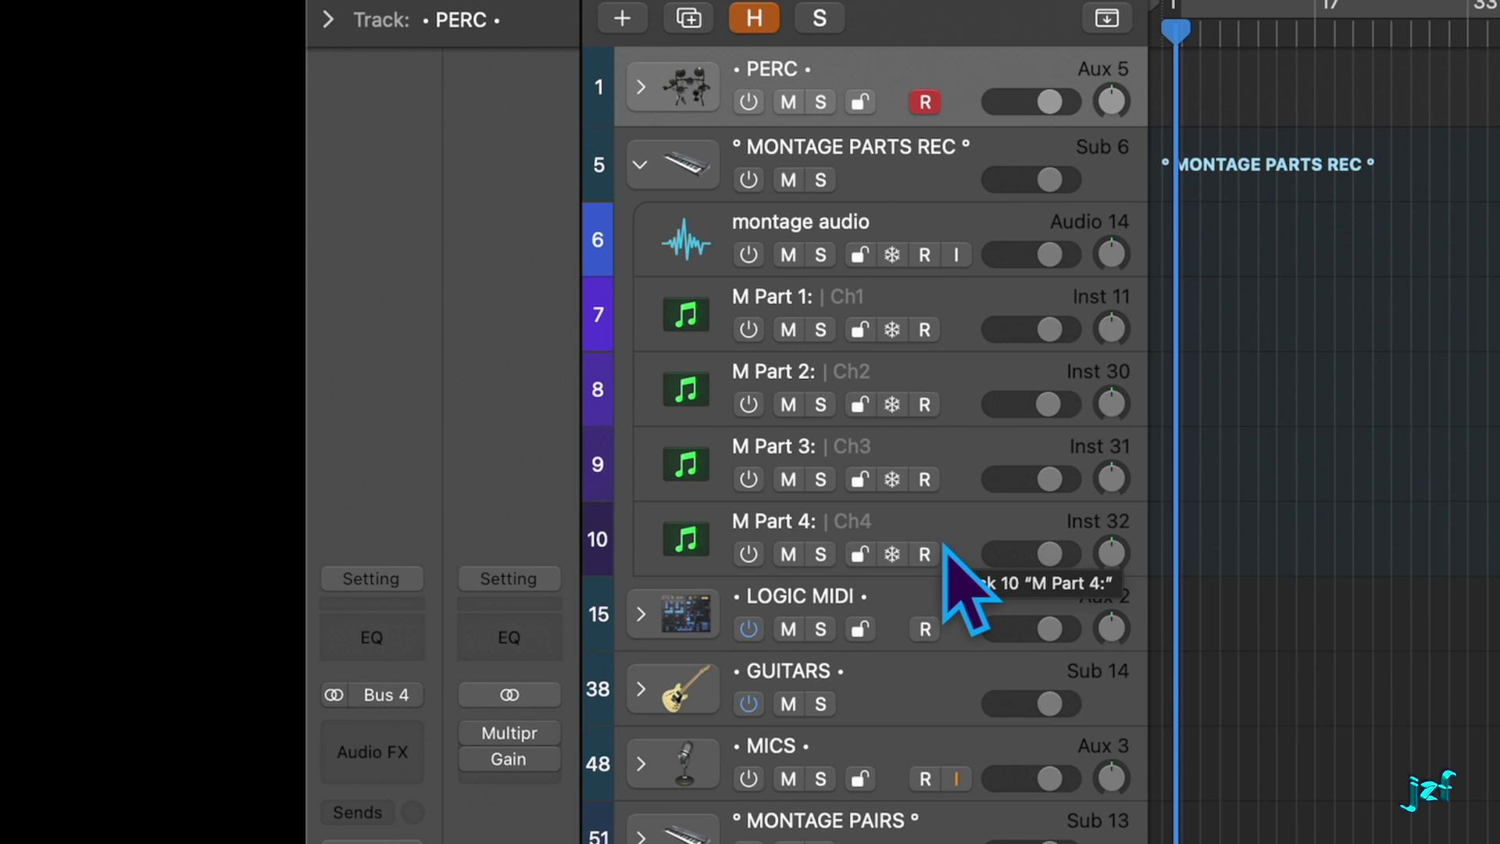
{"action": "left_click", "coordinate": [754, 18]}
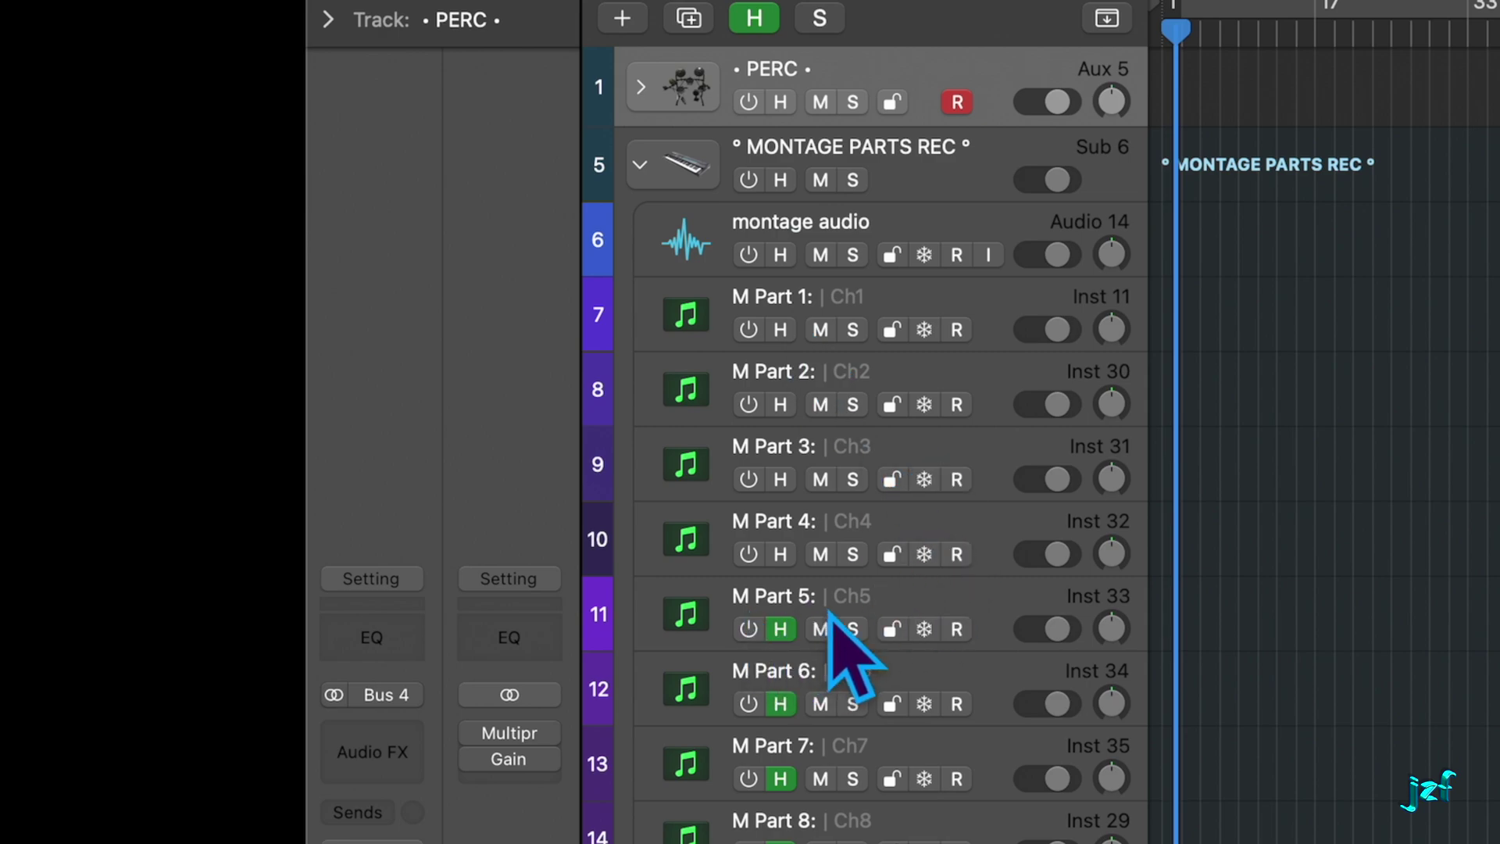
{"action": "left_click", "coordinate": [750, 17]}
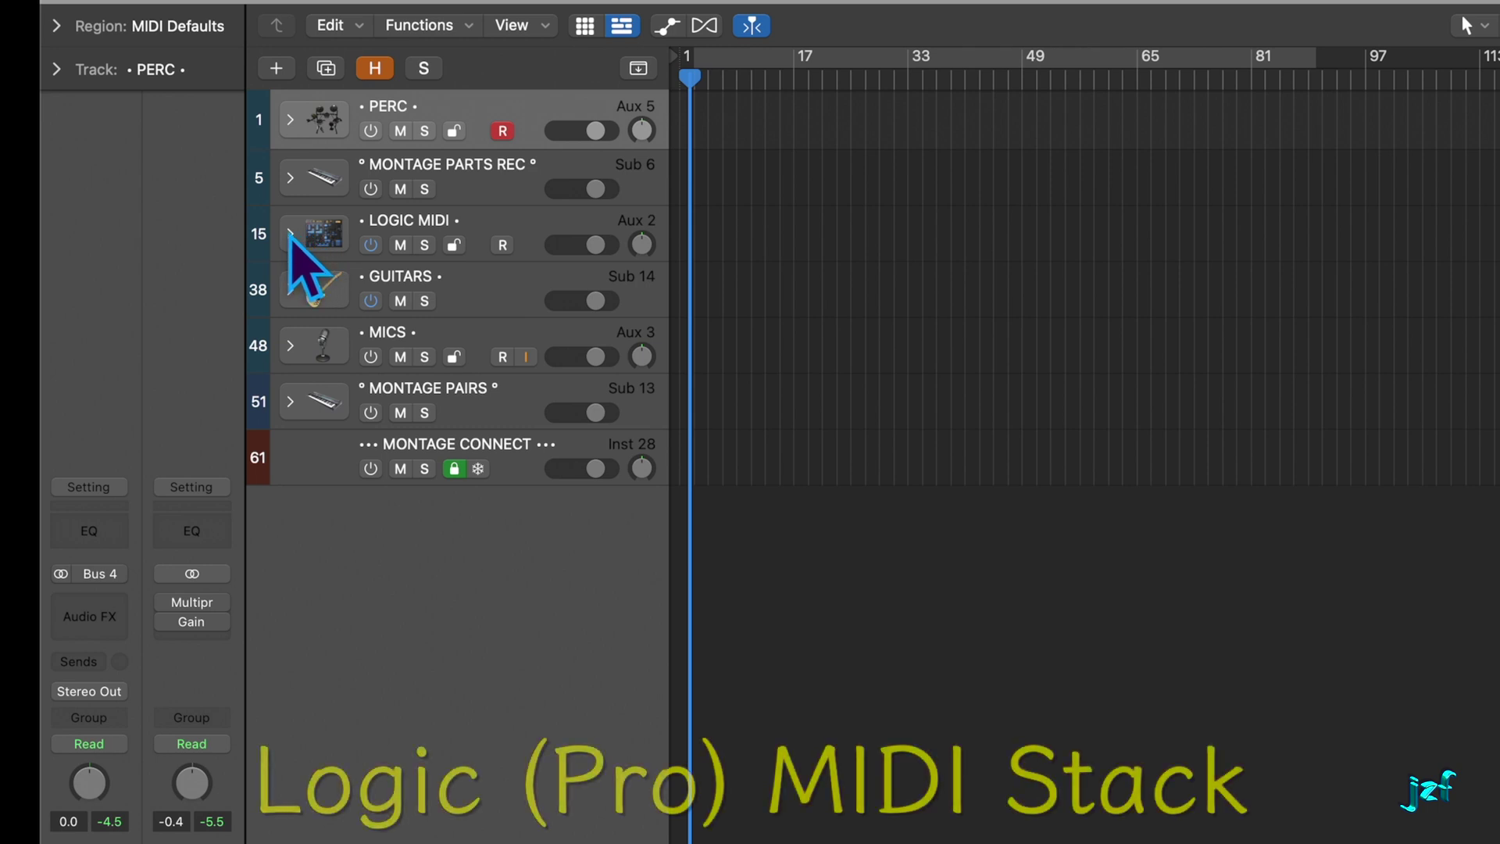
Examine the tracks in the LOGIC MIDI, GUITARS and MICS stacks, expanding the L - BASSES and GTR Apogee sub-stacks
{"action": "left_click", "coordinate": [290, 233]}
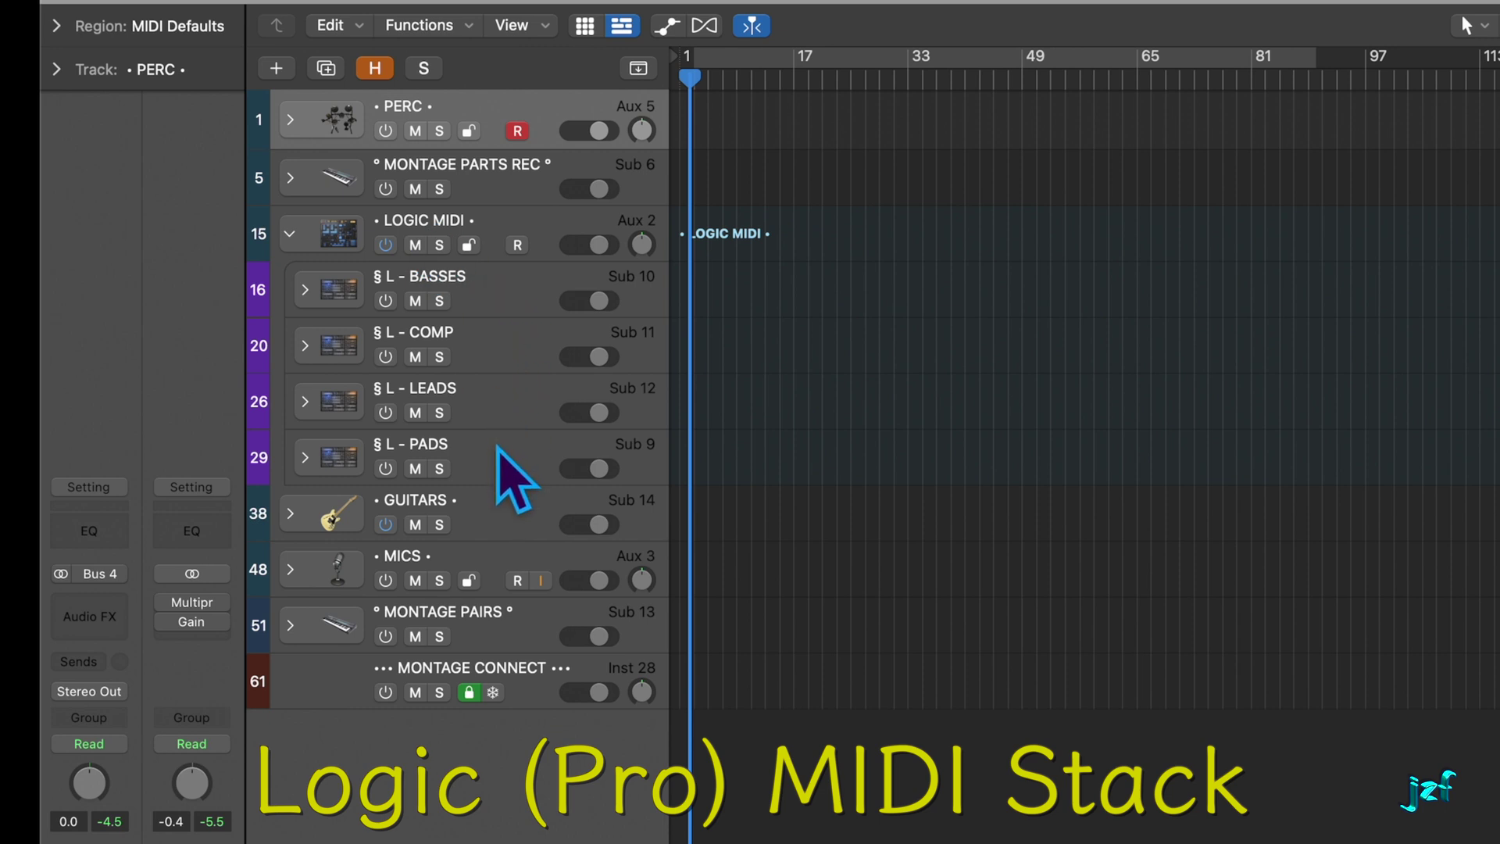
{"action": "left_click", "coordinate": [304, 290]}
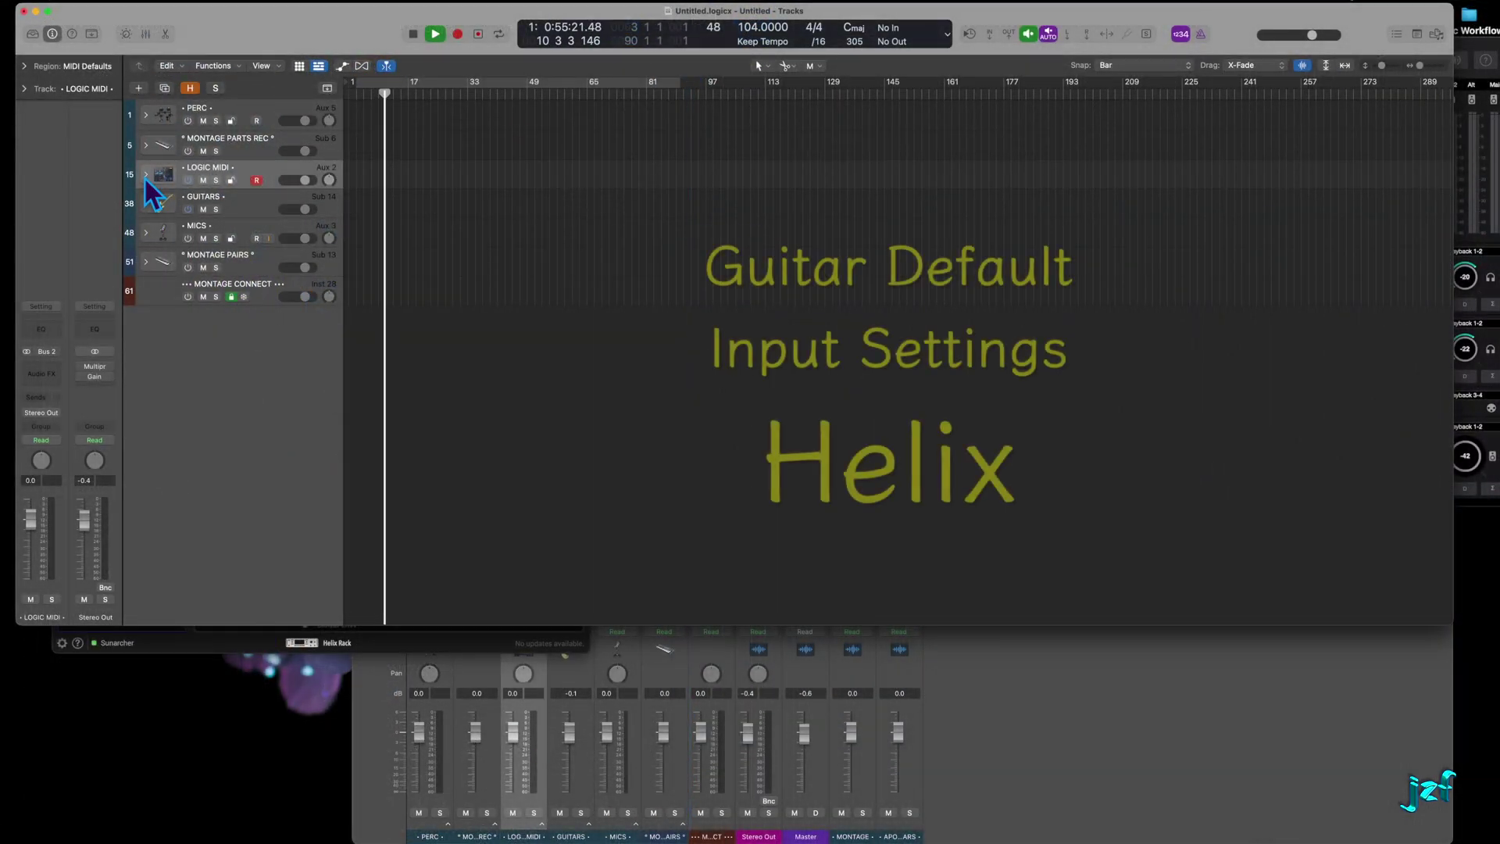
{"action": "left_click", "coordinate": [144, 203]}
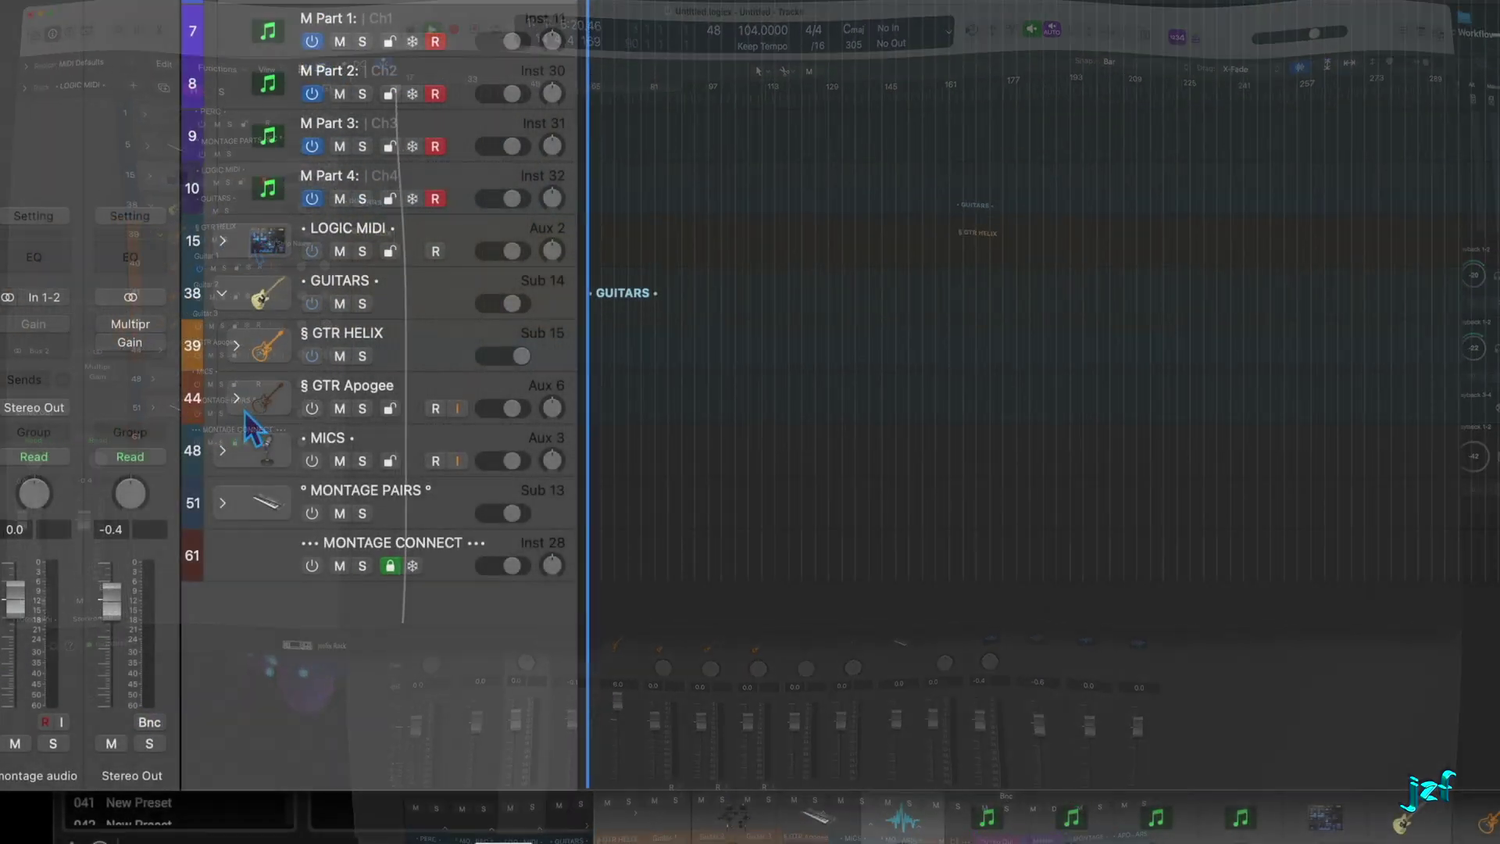
{"action": "left_click", "coordinate": [237, 400]}
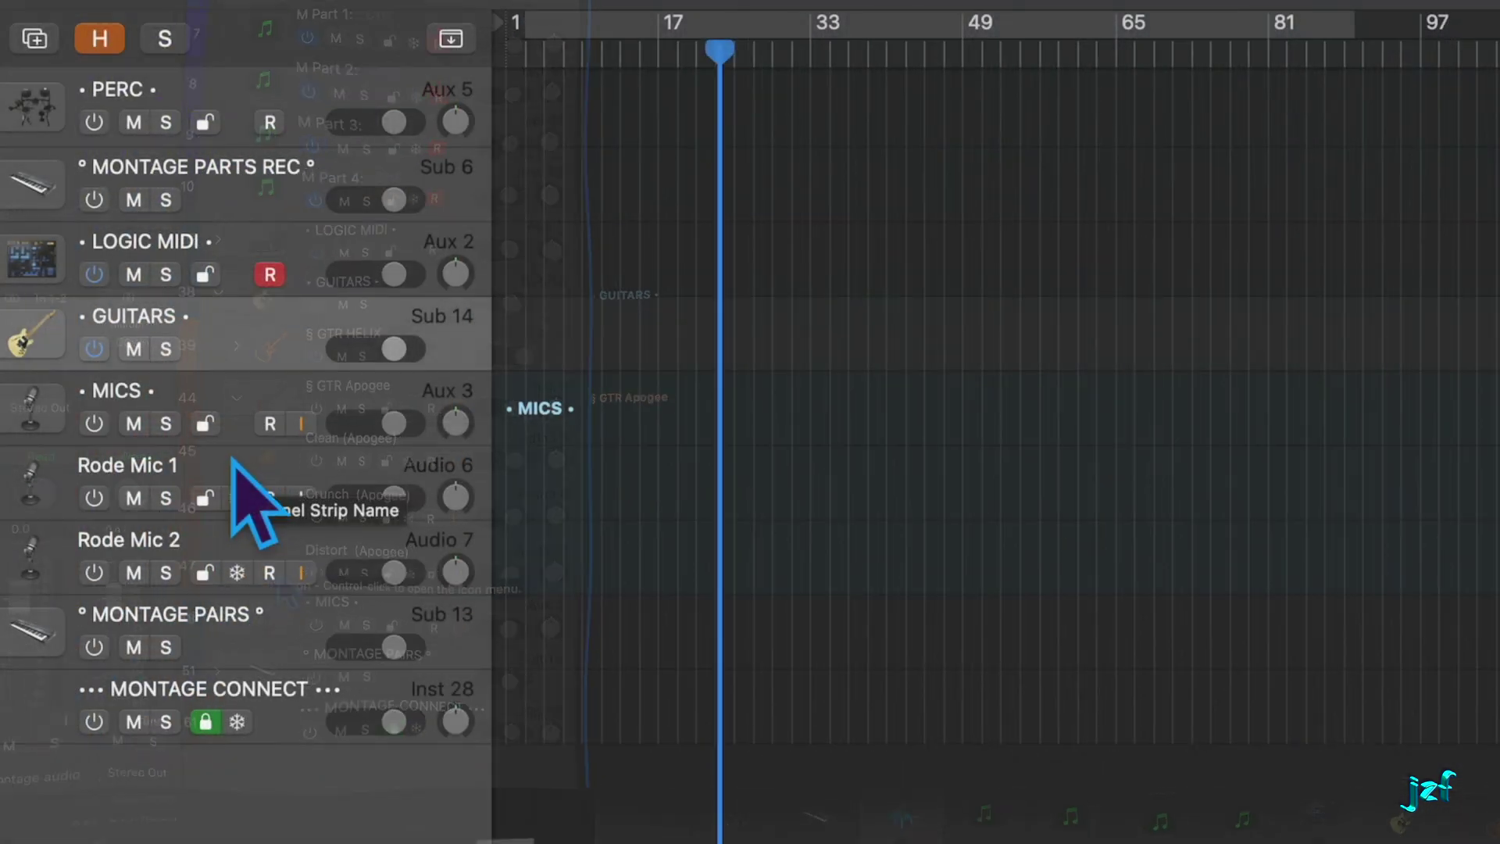
{"action": "left_click", "coordinate": [234, 463]}
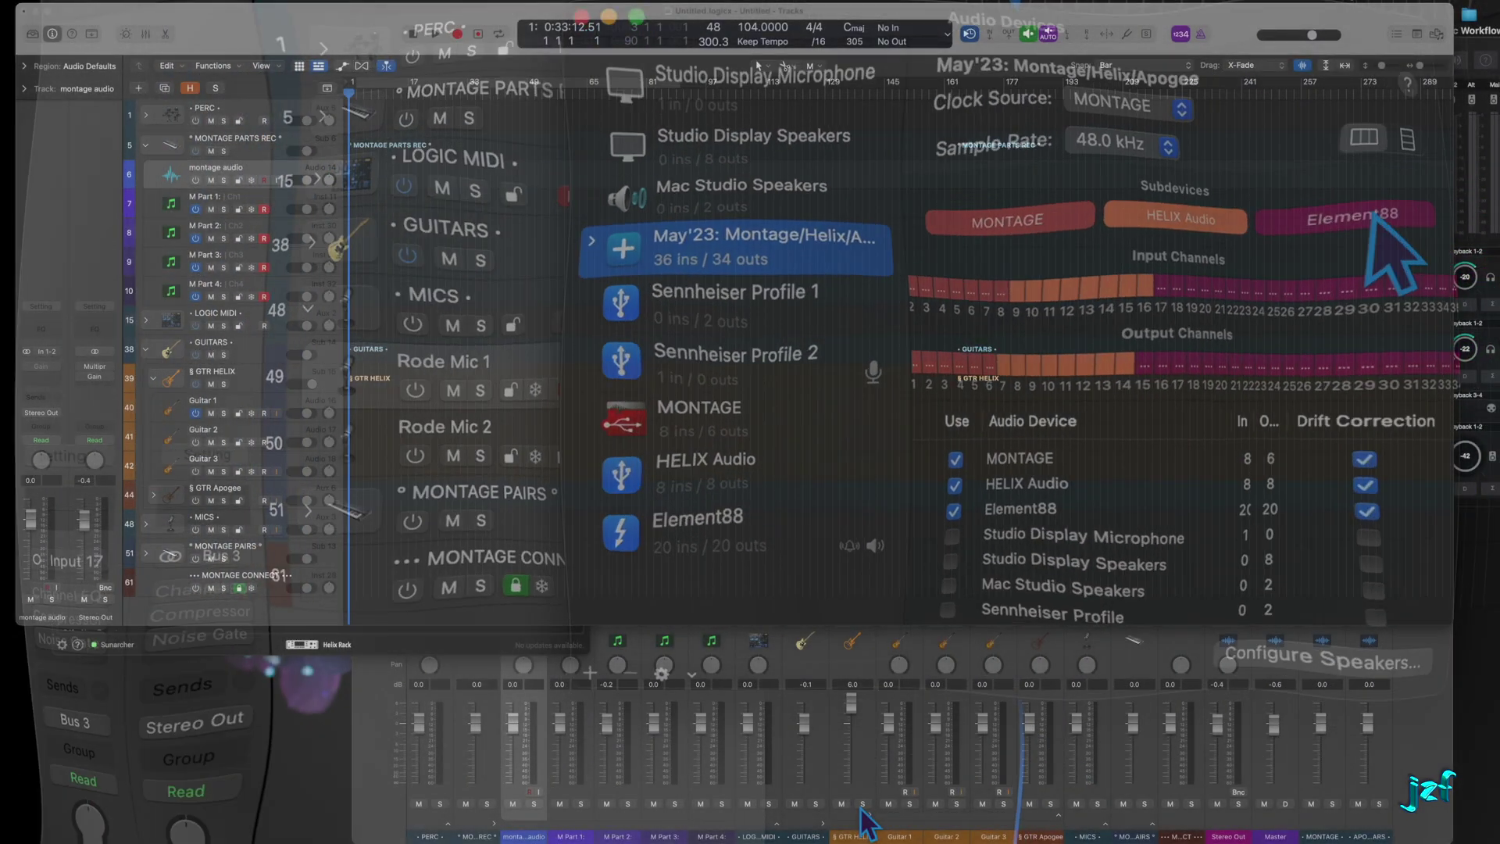
Collapse the GUITARS stack, expand LOGIC MIDI with its L - PADS sub-stack, and make montage audio the selected track
{"action": "left_click", "coordinate": [144, 349]}
{"action": "left_click", "coordinate": [145, 320]}
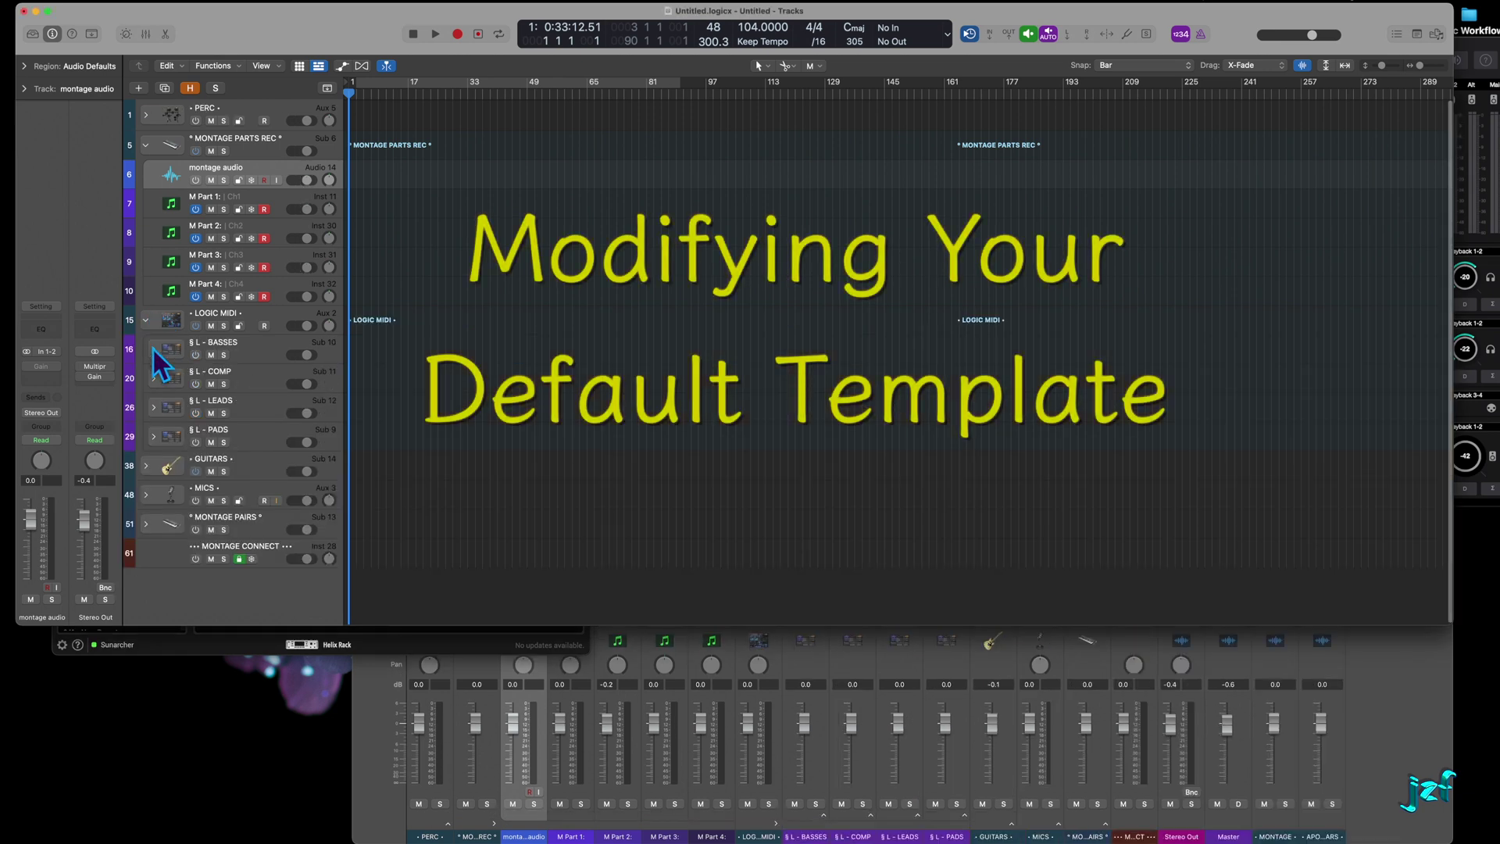
{"action": "left_click", "coordinate": [153, 436]}
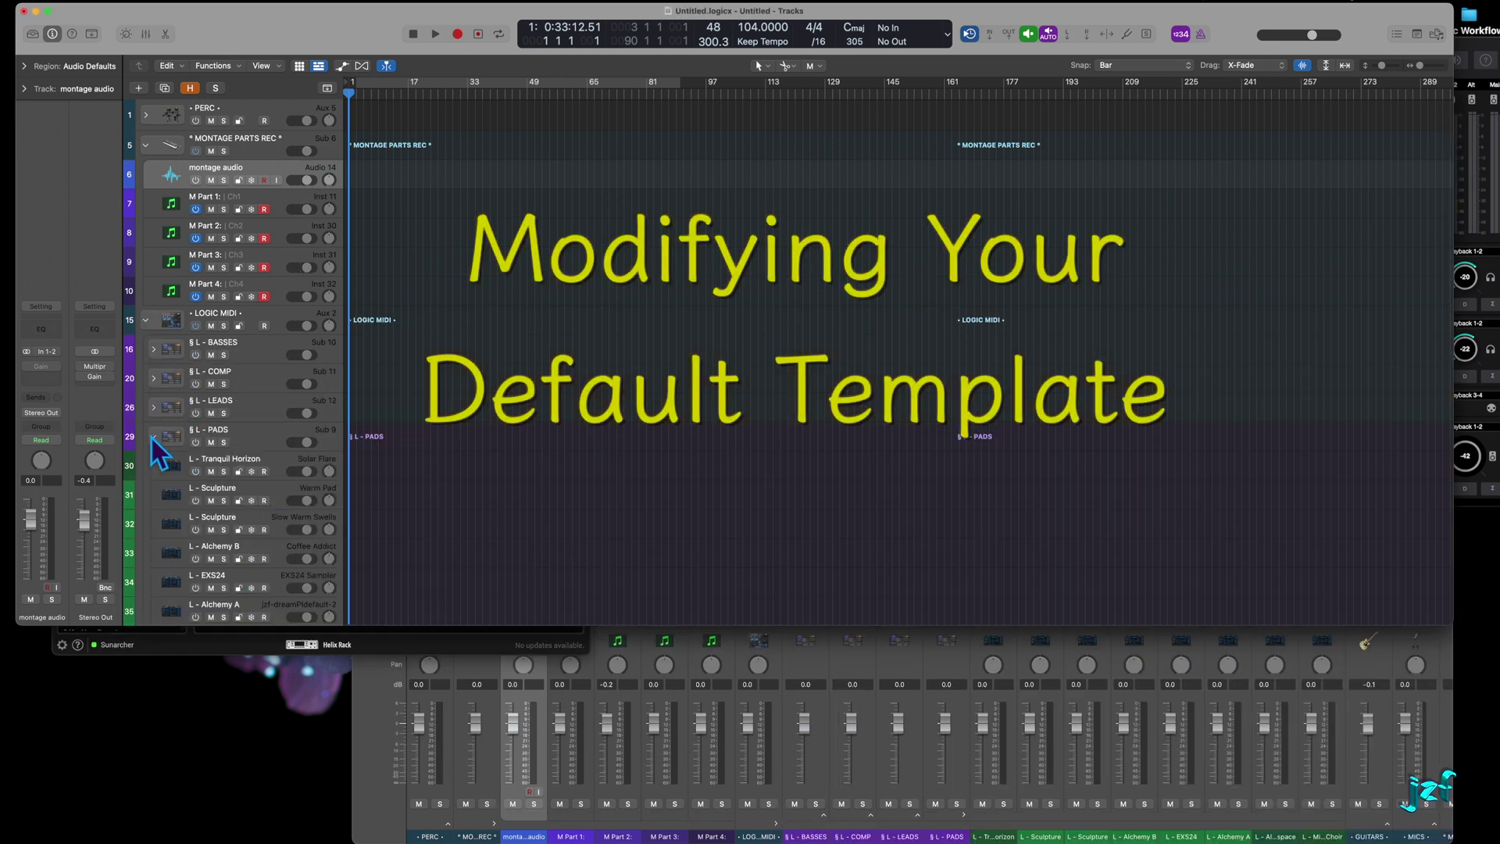
{"action": "left_click", "coordinate": [249, 459]}
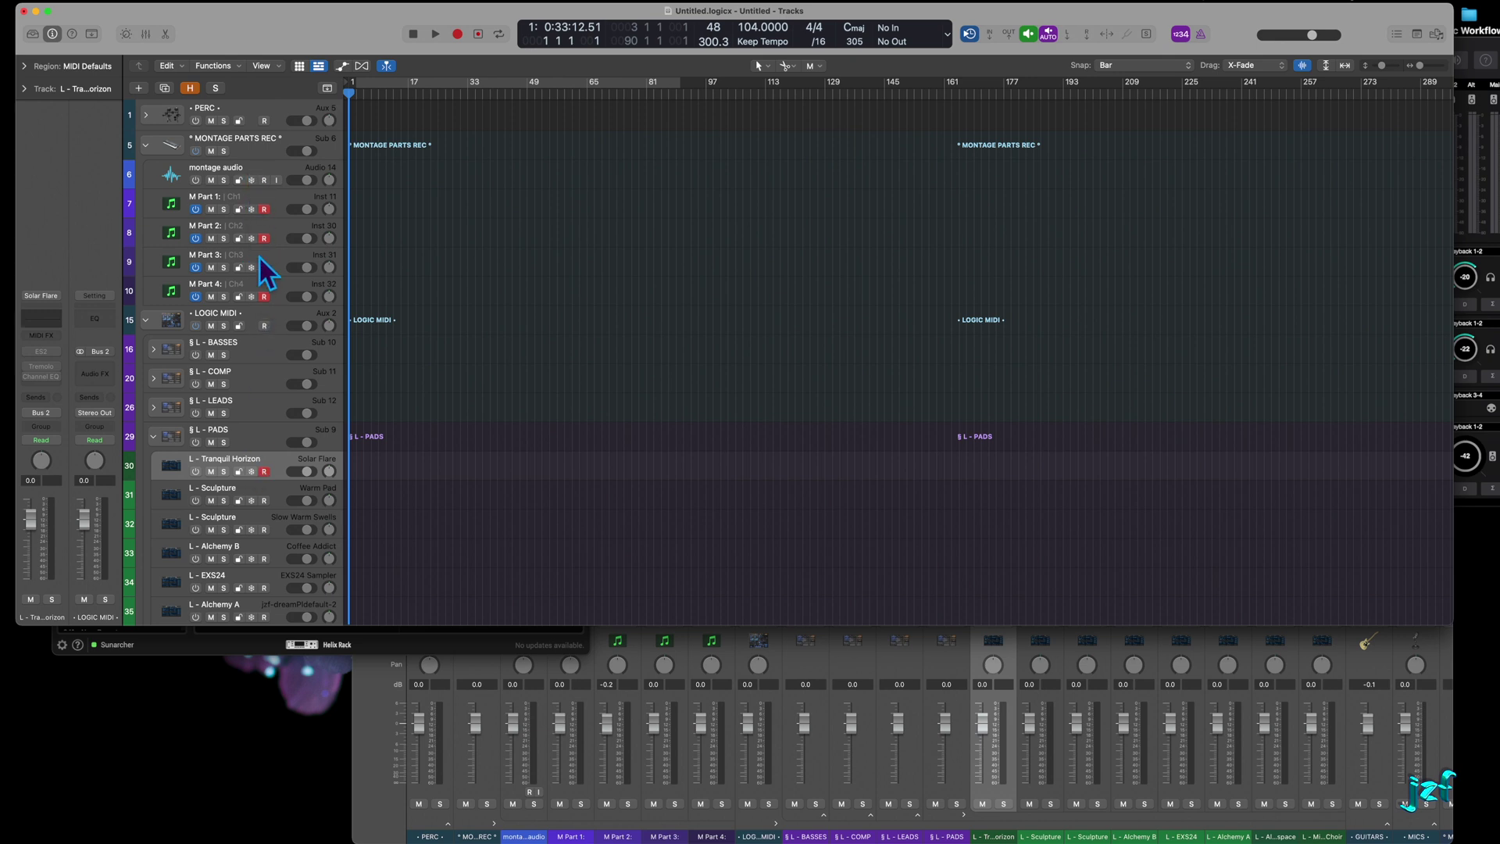
{"action": "left_click", "coordinate": [255, 168]}
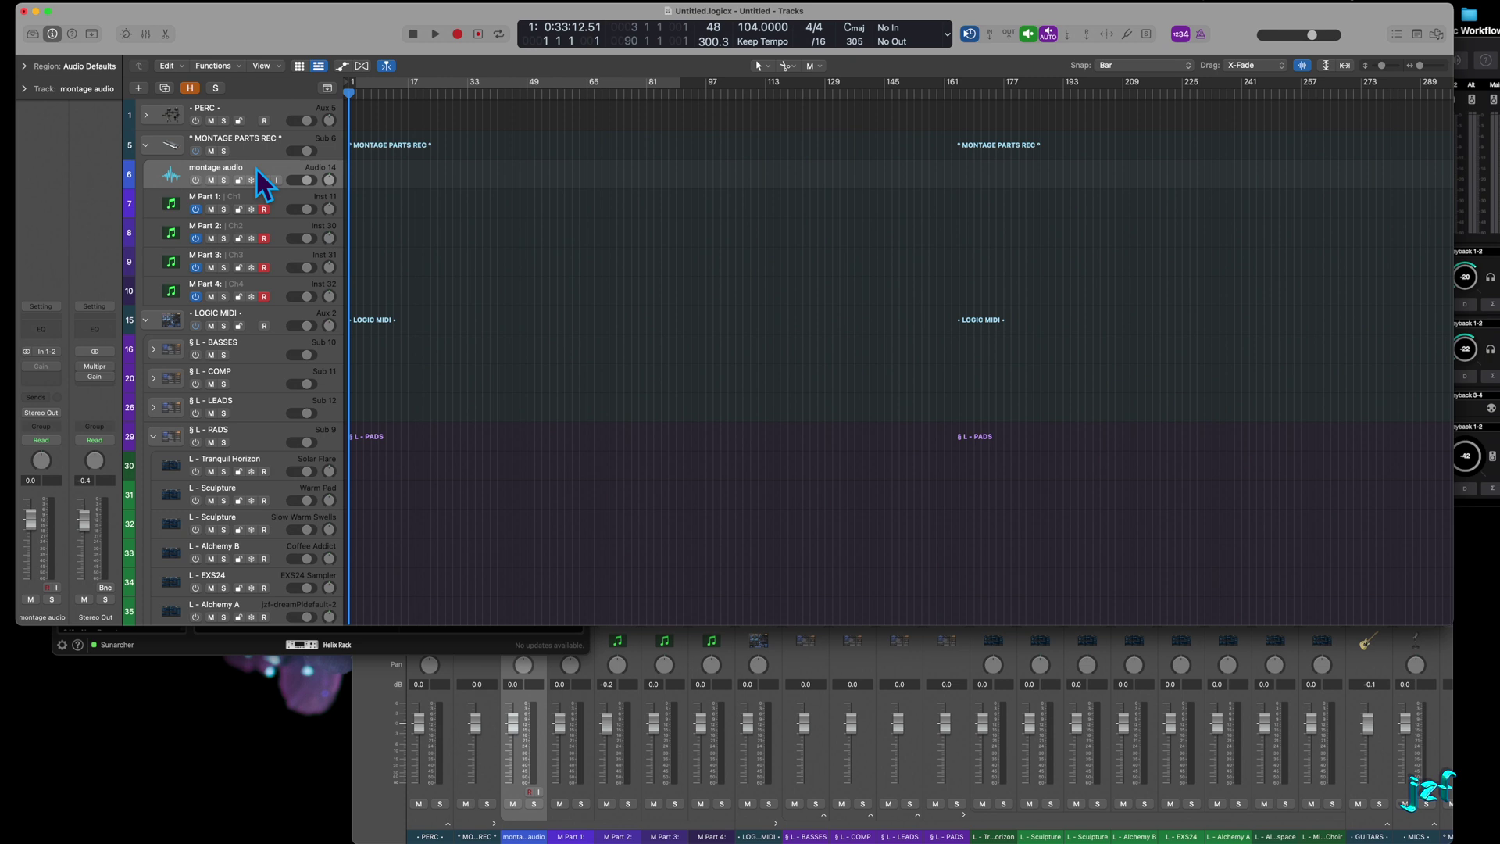
{"action": "left_click", "coordinate": [254, 470]}
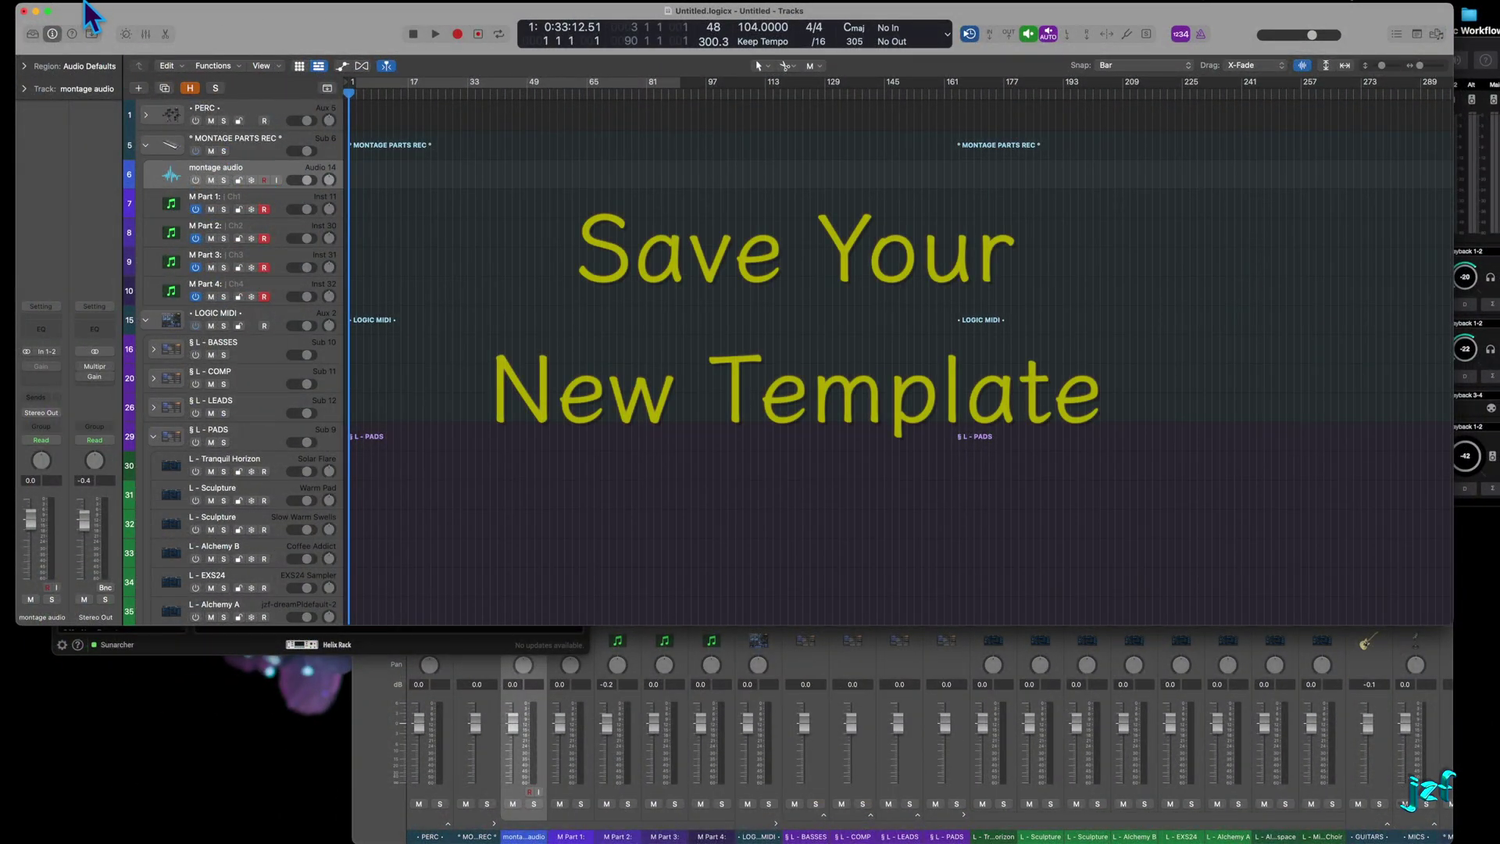
Save the project as a template named _T in the Project Templates folder, replacing the existing file
{"action": "left_click", "coordinate": [85, 2]}
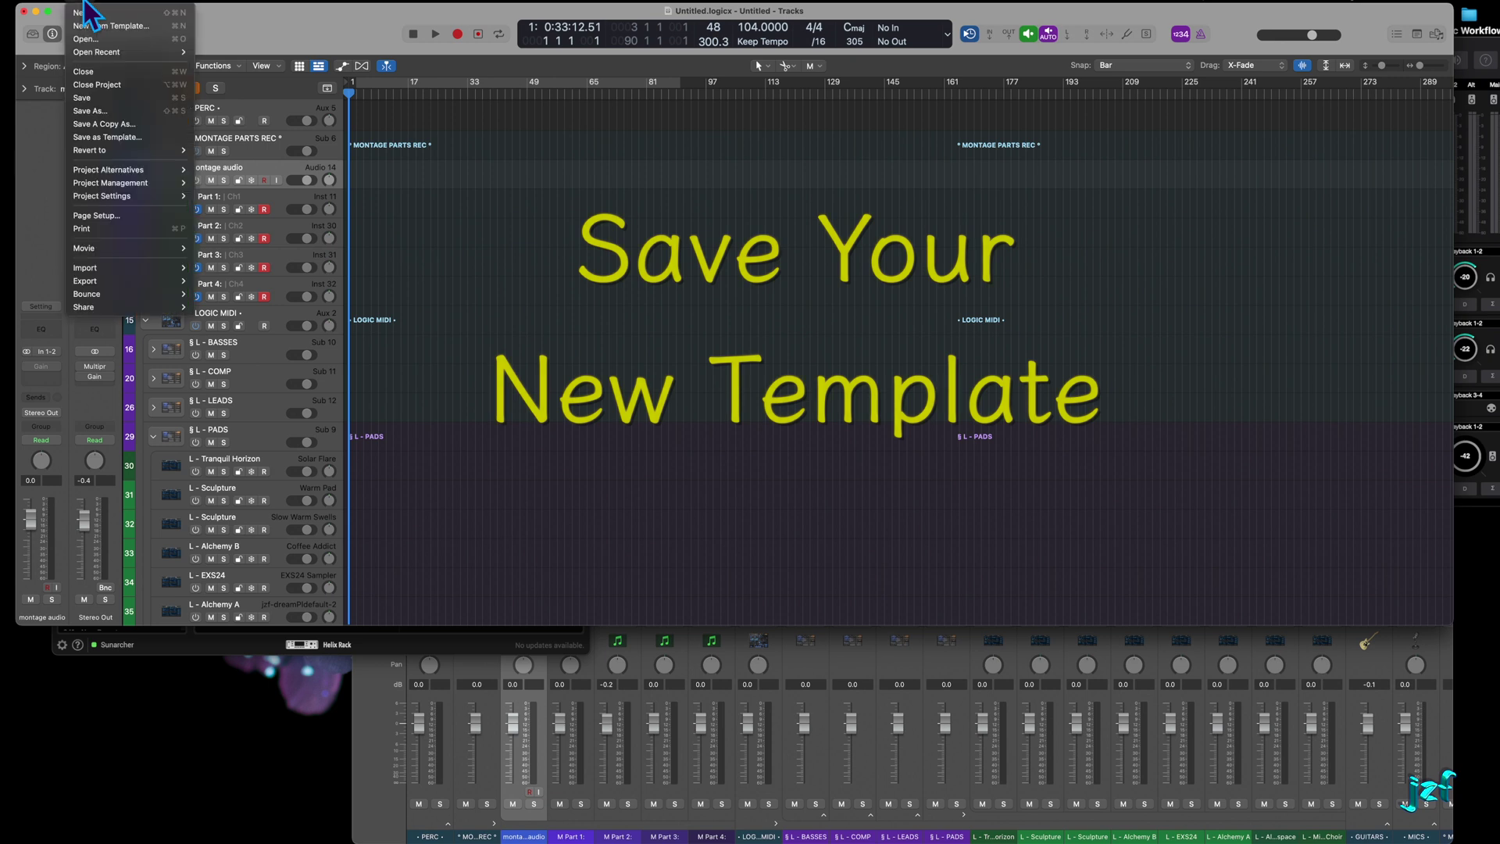
{"action": "left_click", "coordinate": [122, 137]}
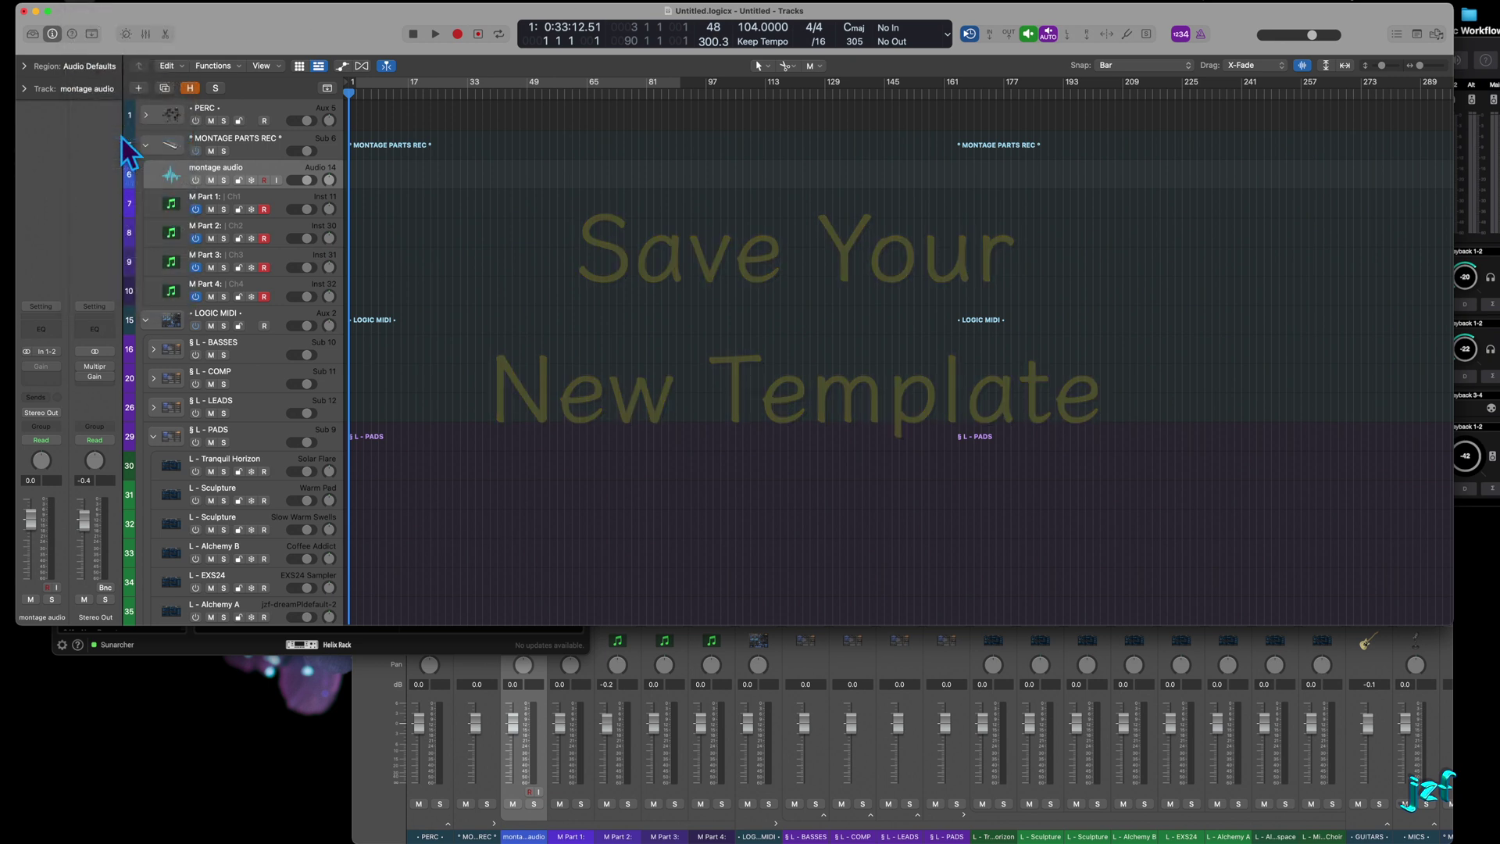
{"action": "key", "text": "BackSpace"}
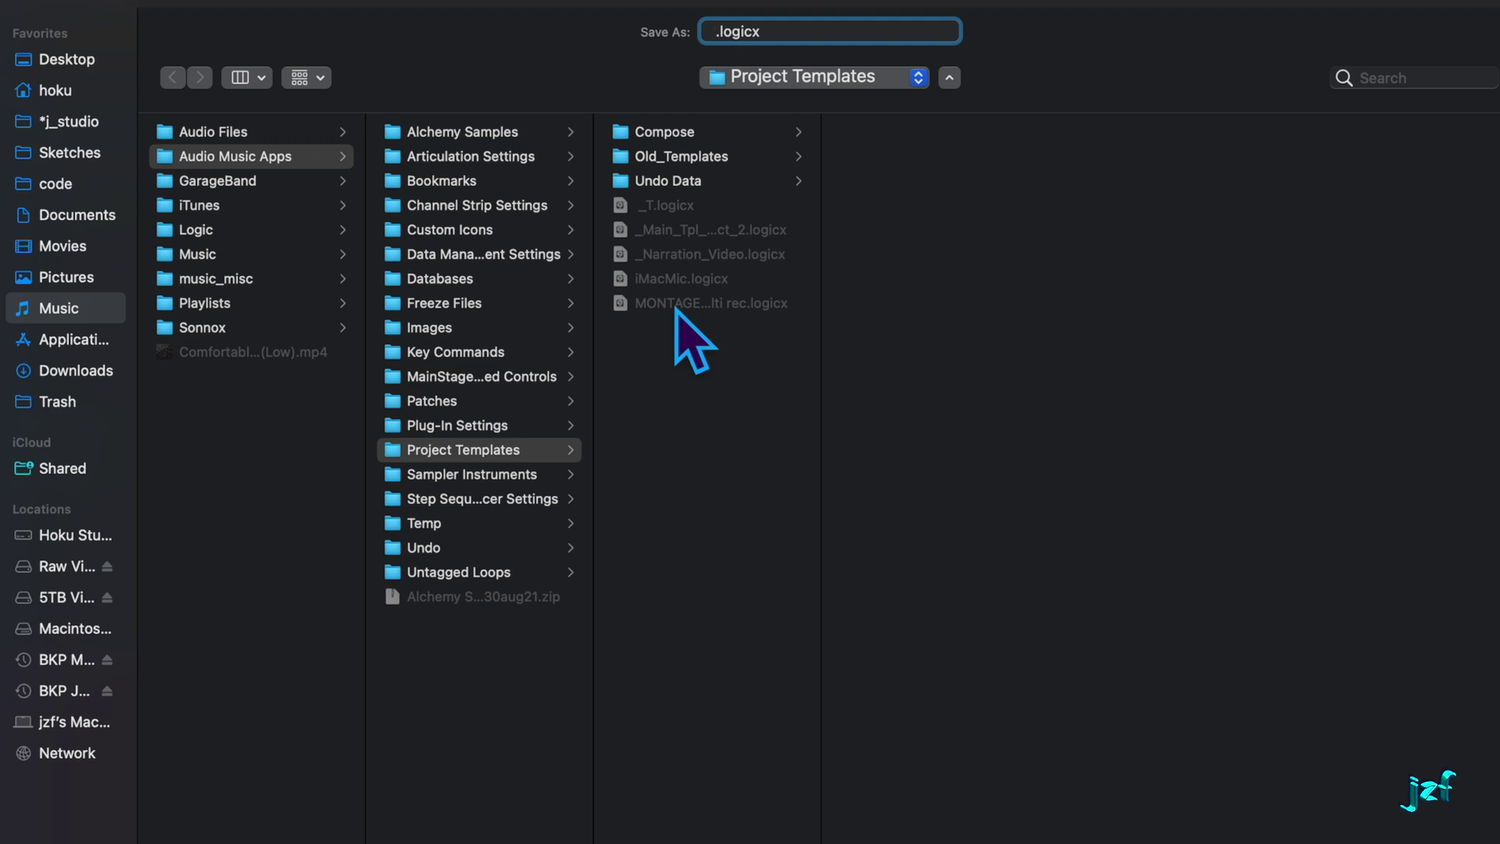
{"action": "type", "text": "_T"}
{"action": "key", "text": "Return"}
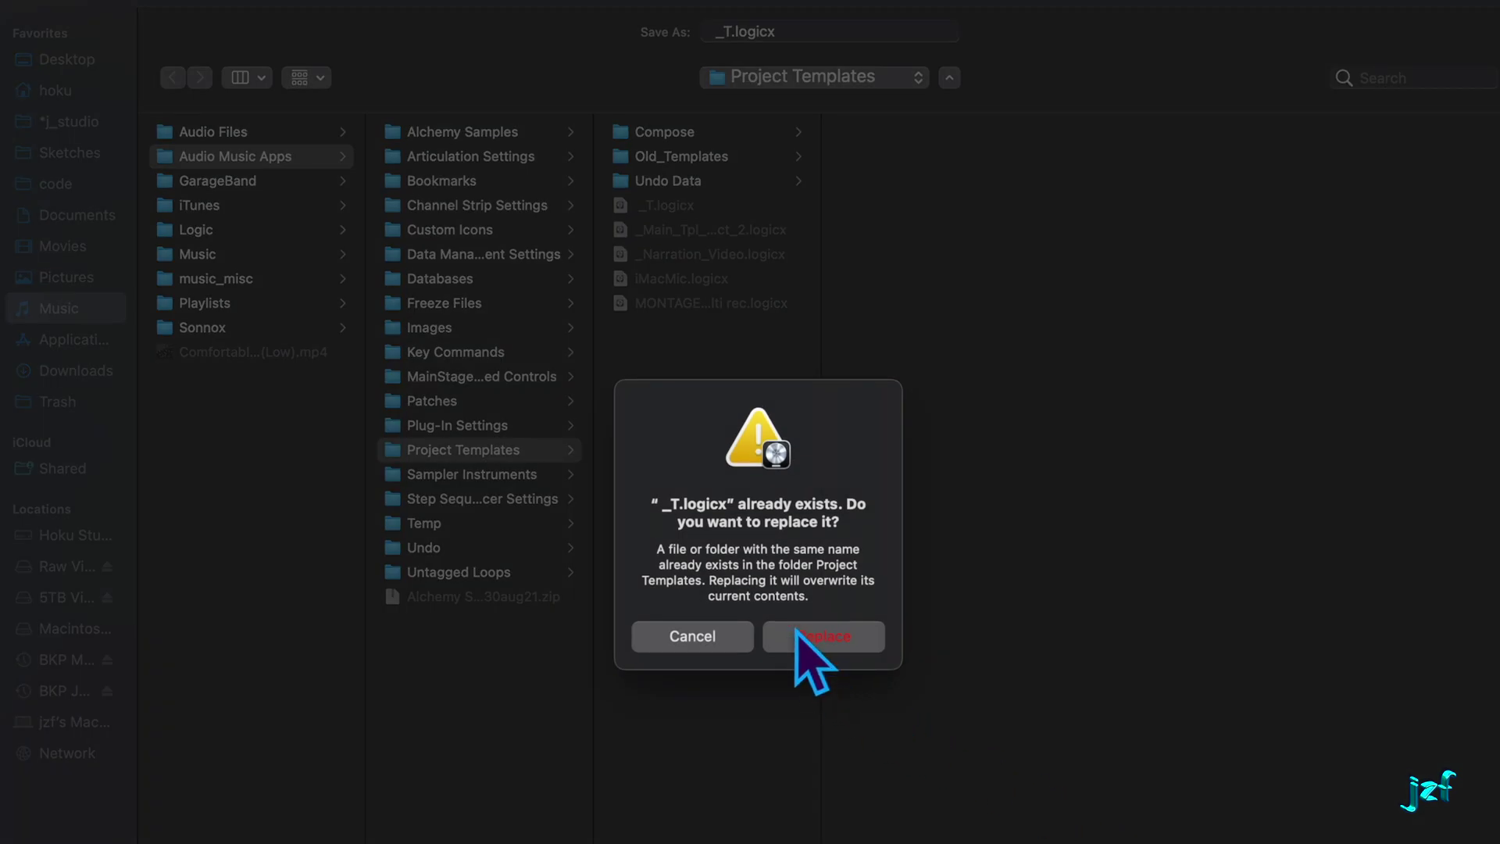
{"action": "left_click", "coordinate": [792, 414]}
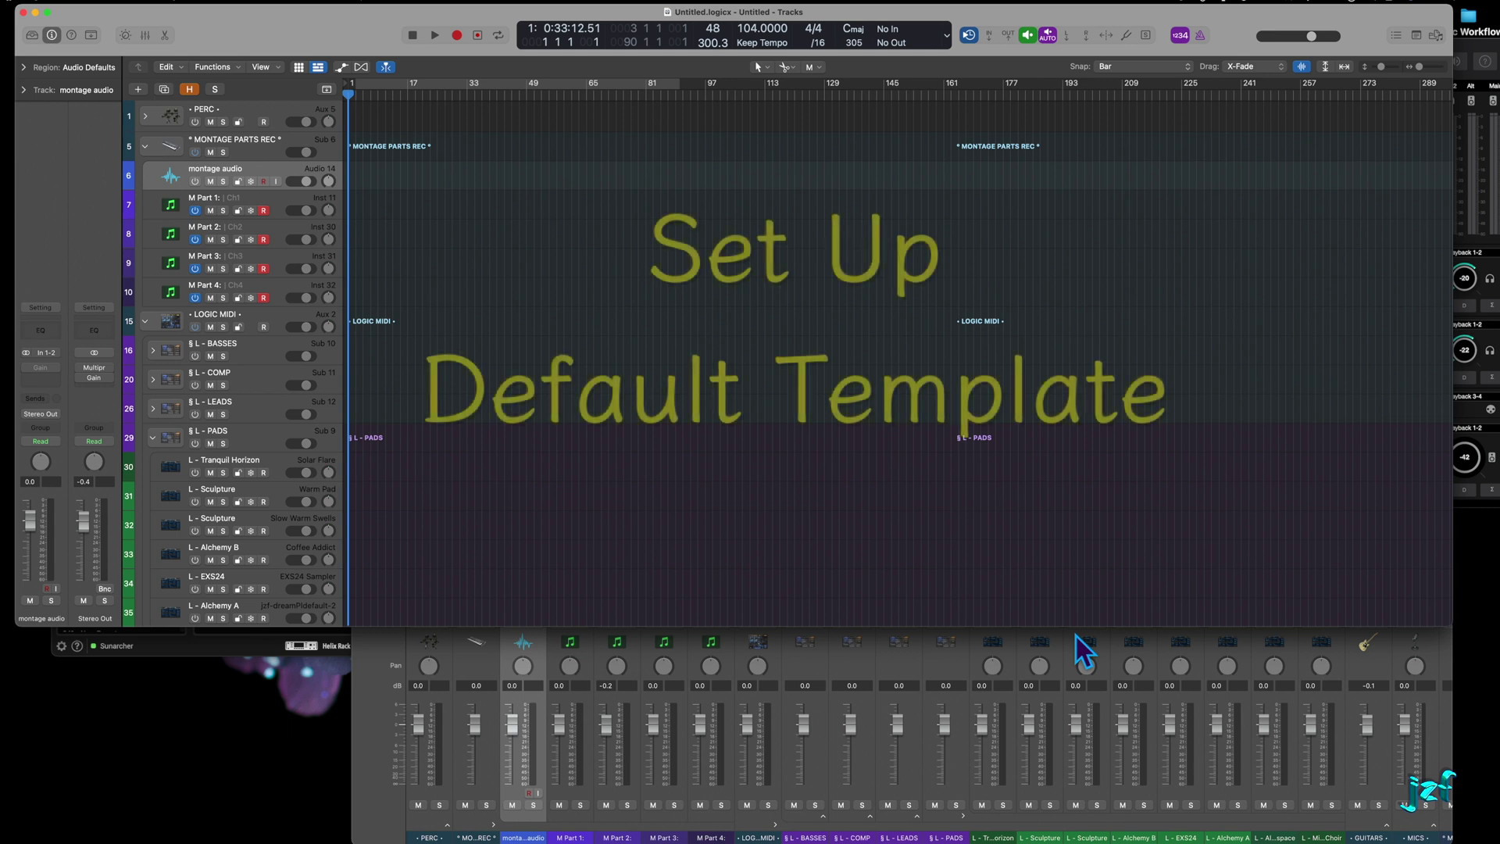
Open the General settings for the default template setup
{"action": "left_click", "coordinate": [50, 2]}
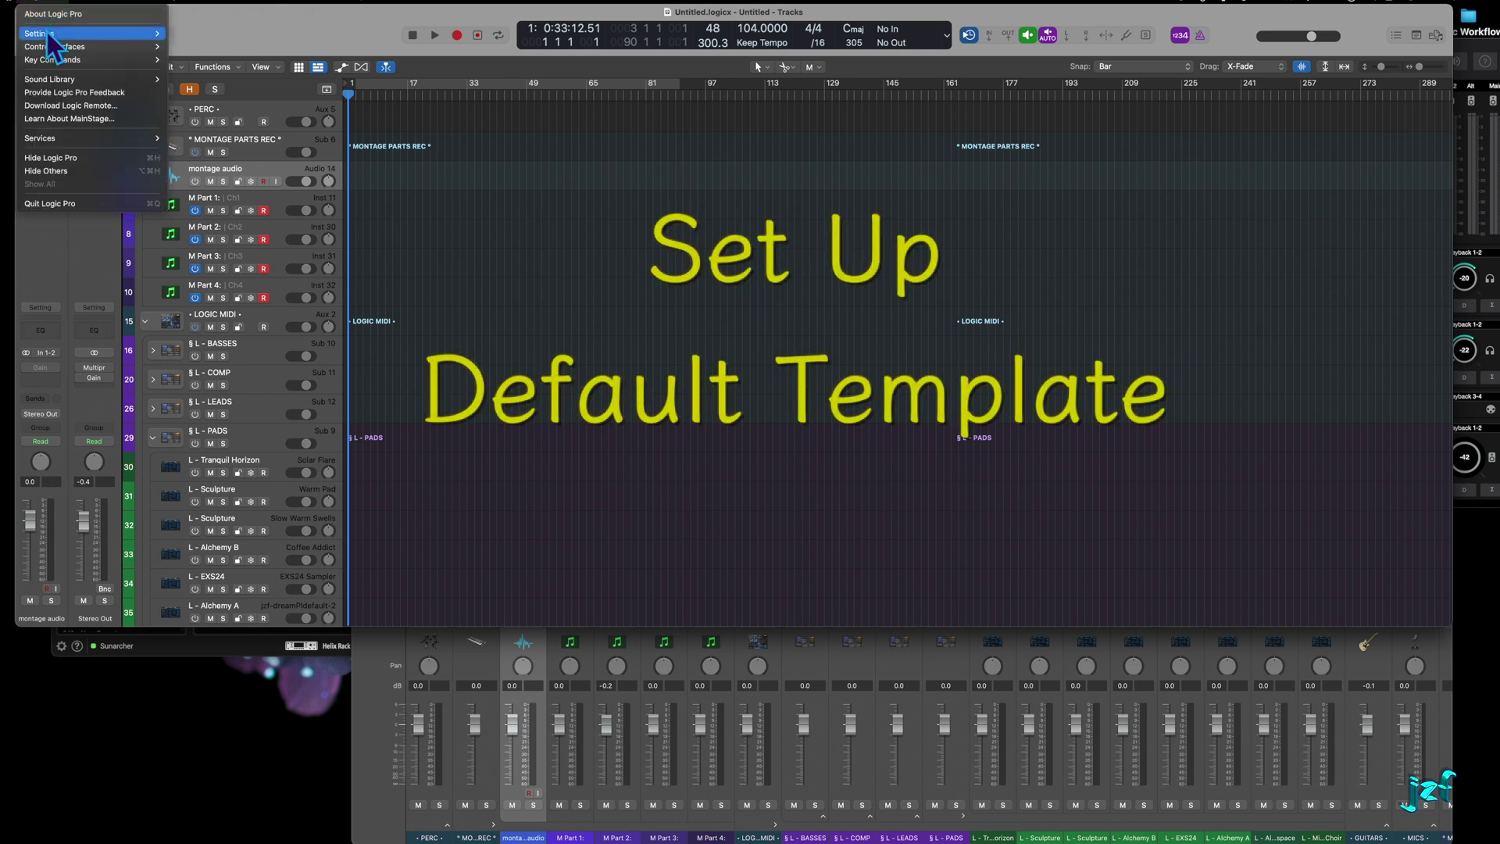
{"action": "mouse_move", "coordinate": [46, 33]}
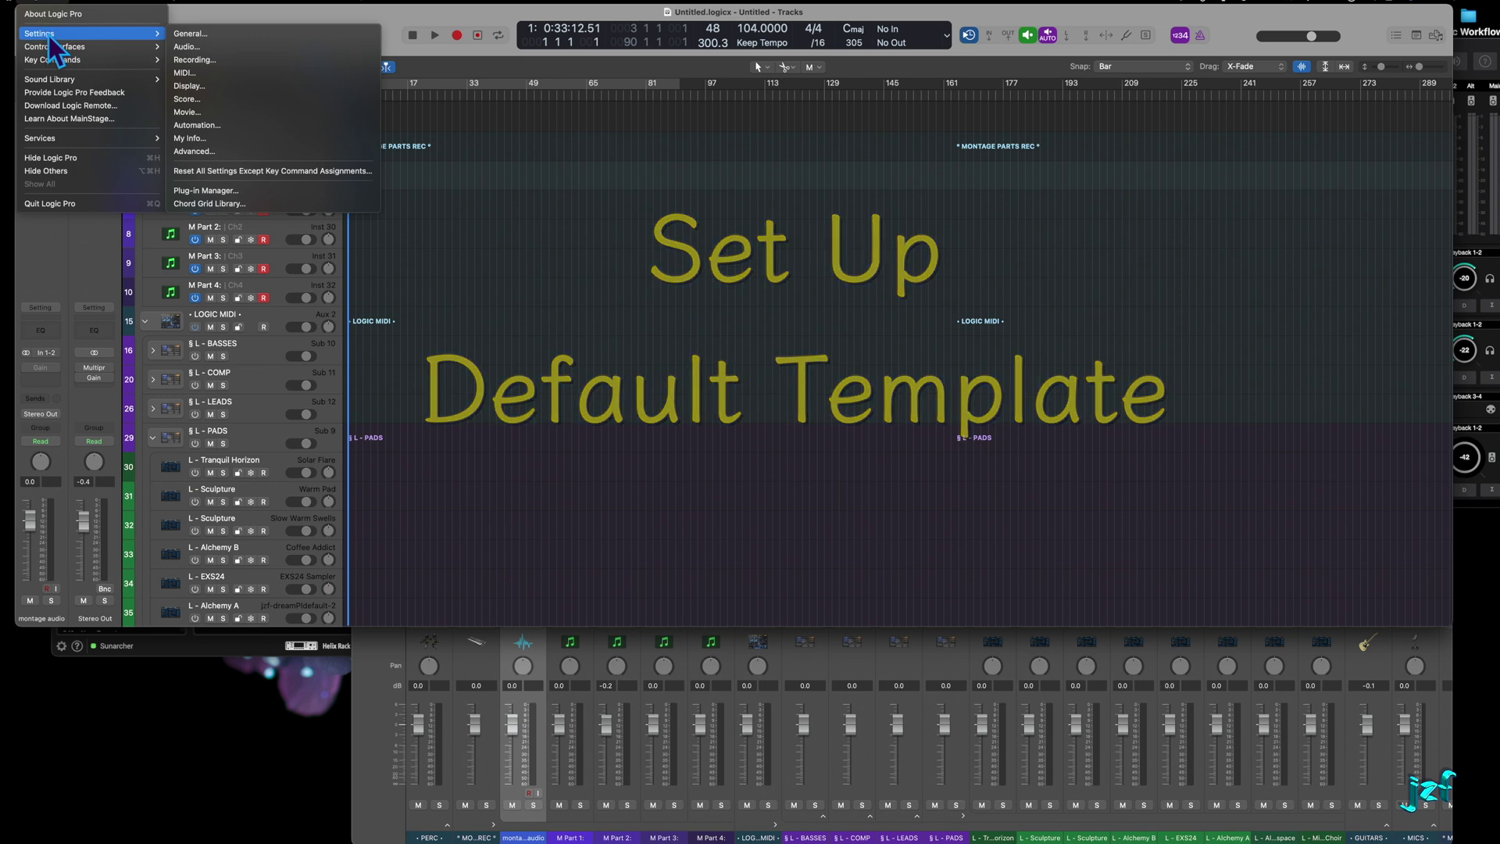
{"action": "left_click", "coordinate": [190, 34]}
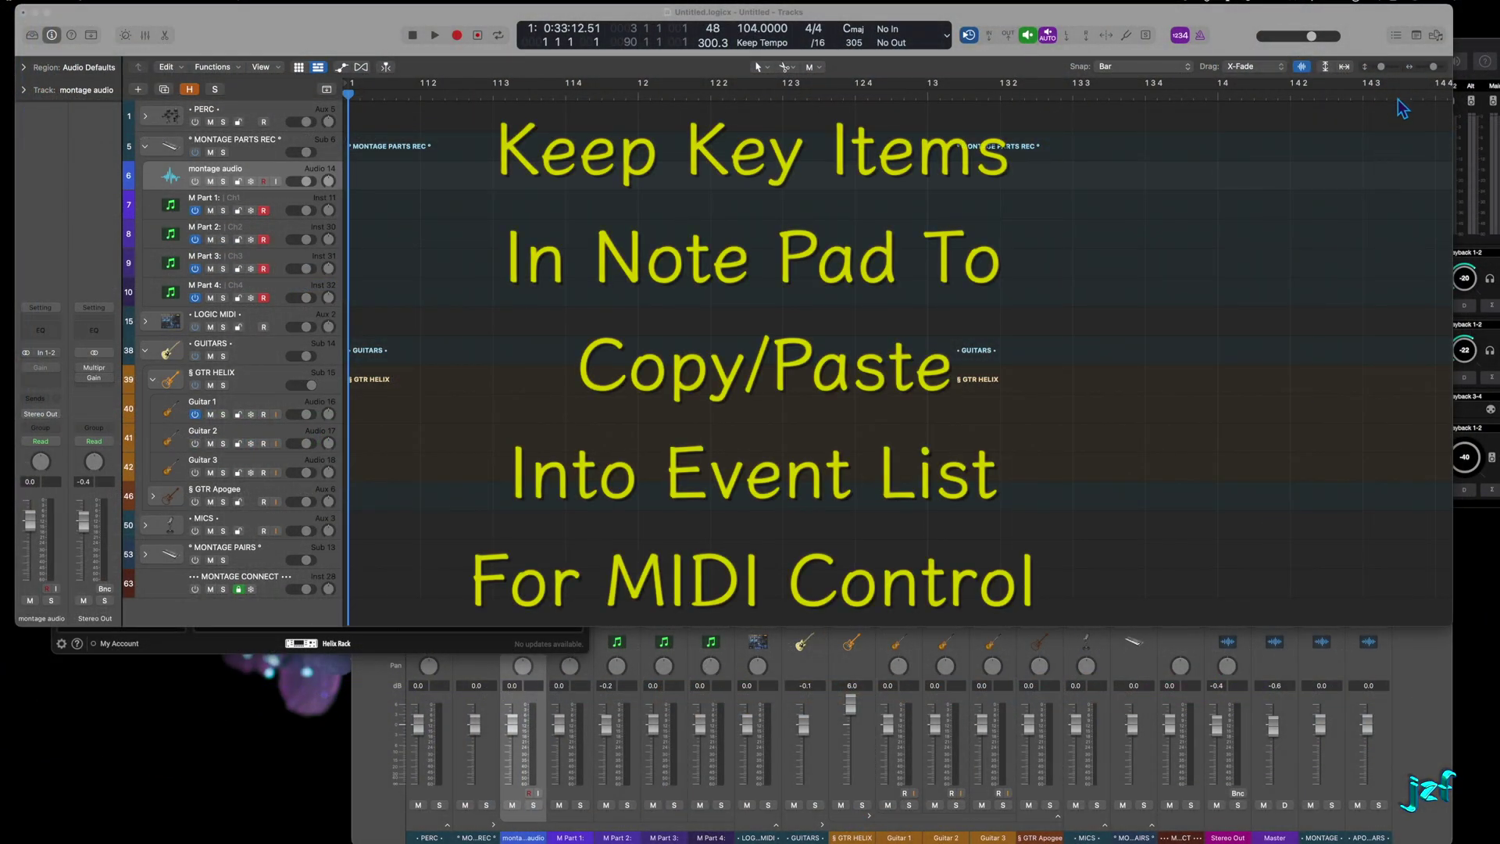
Open the Note Pad to view the key items kept for MIDI control
{"action": "left_click", "coordinate": [1417, 35]}
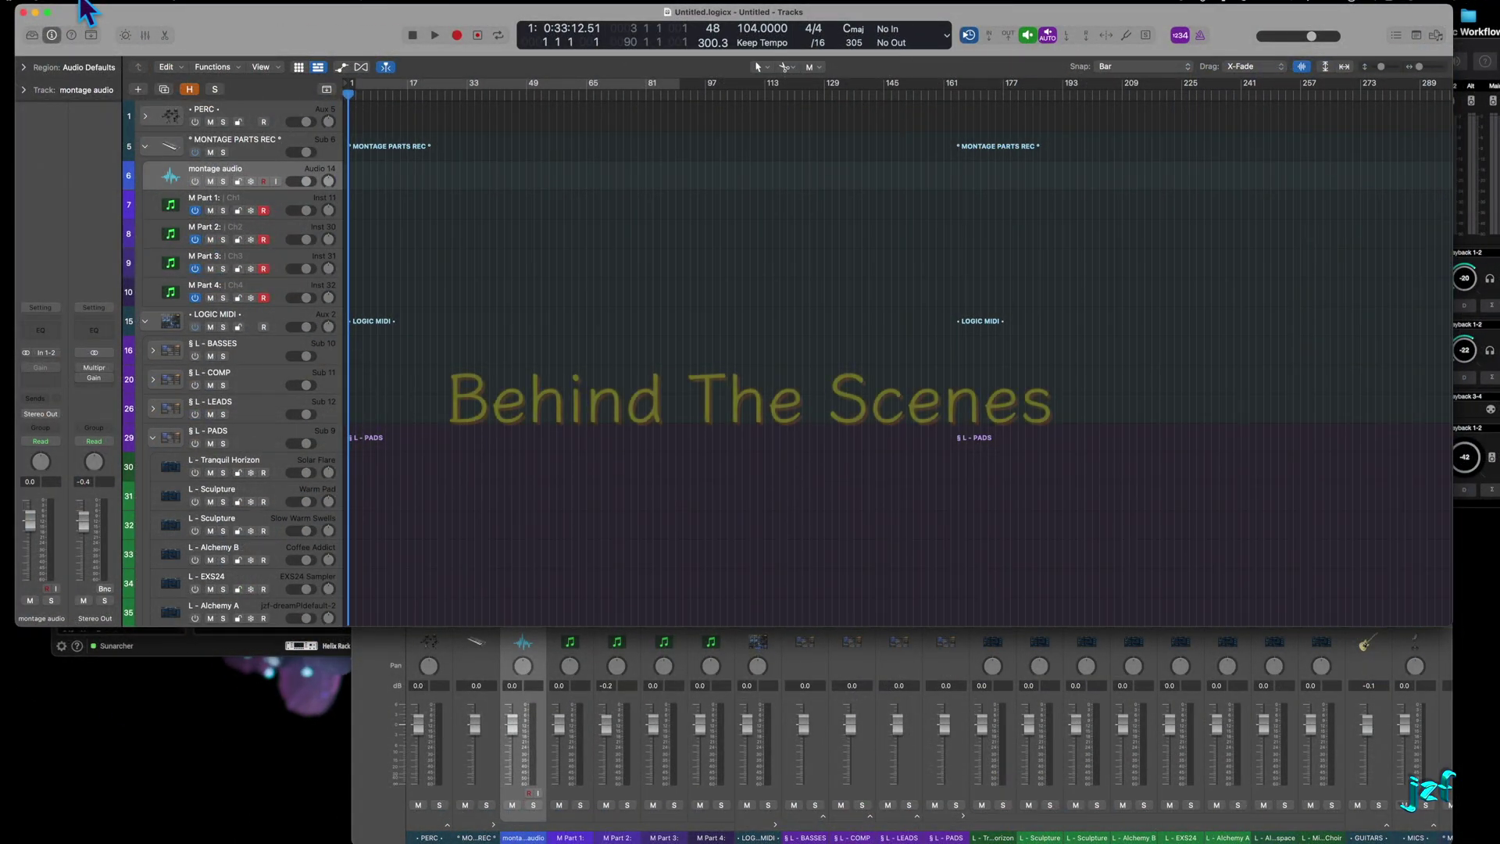
Bring up the save dialog for the untitled project to view the Logic folder's contents
{"action": "left_click", "coordinate": [82, 4]}
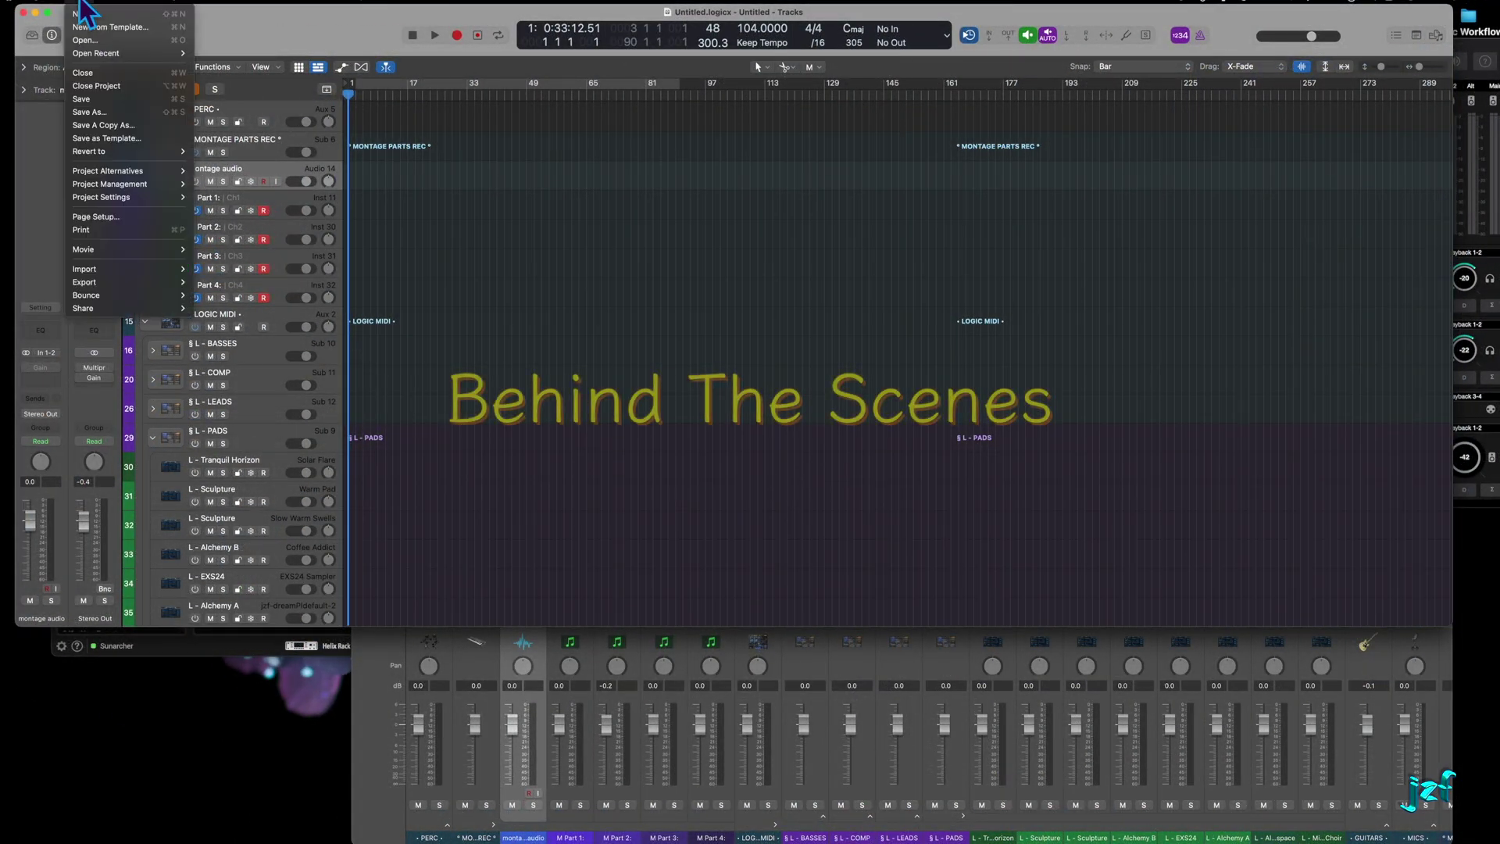
{"action": "left_click", "coordinate": [82, 98]}
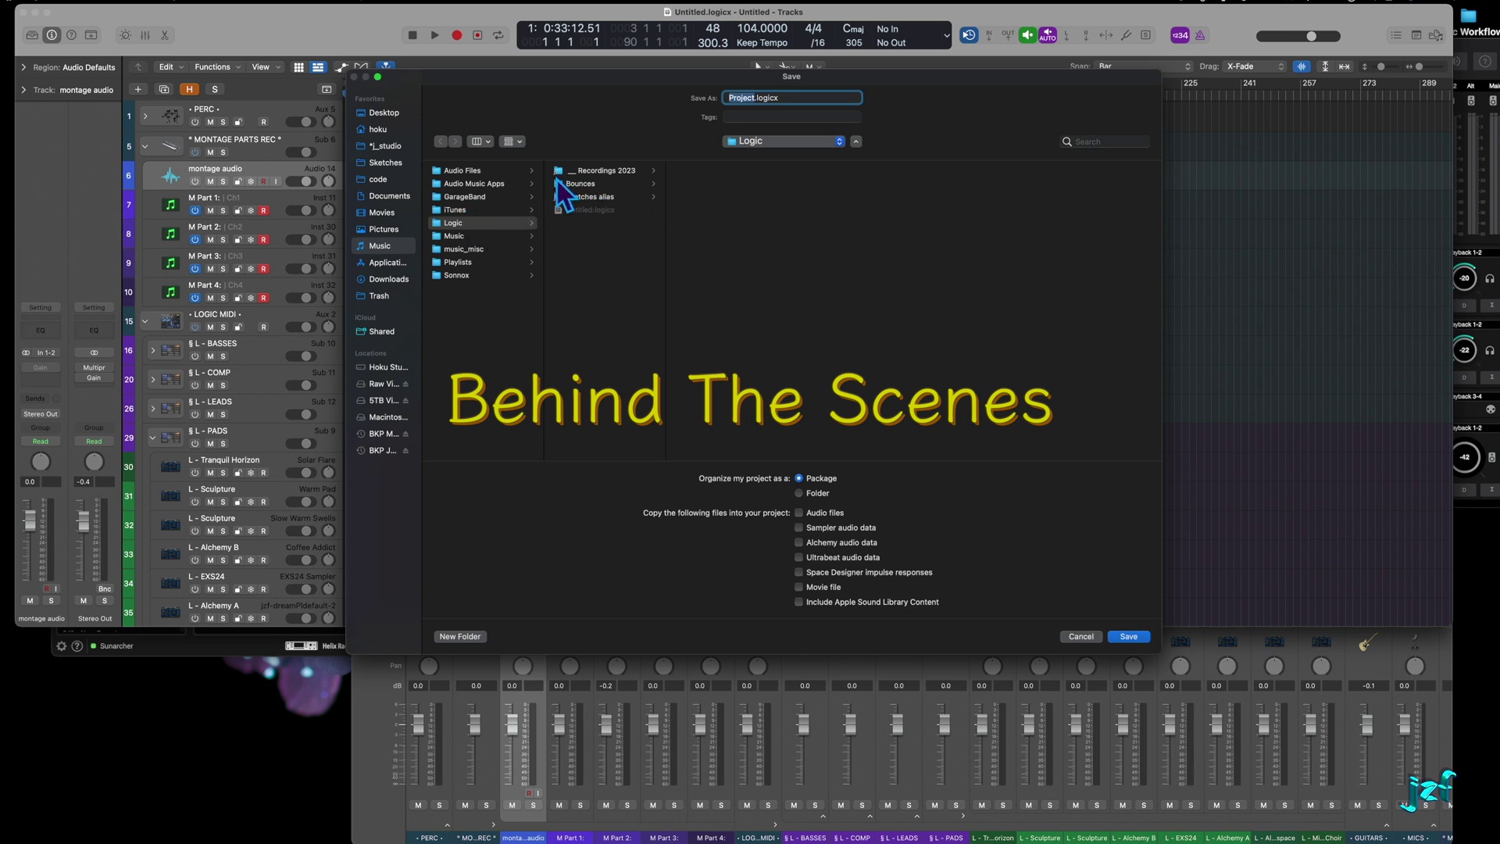
Switch to Finder and examine the __ Recordings 2023 folder inside Music/Logic
{"action": "key", "text": "ctrl+Right"}
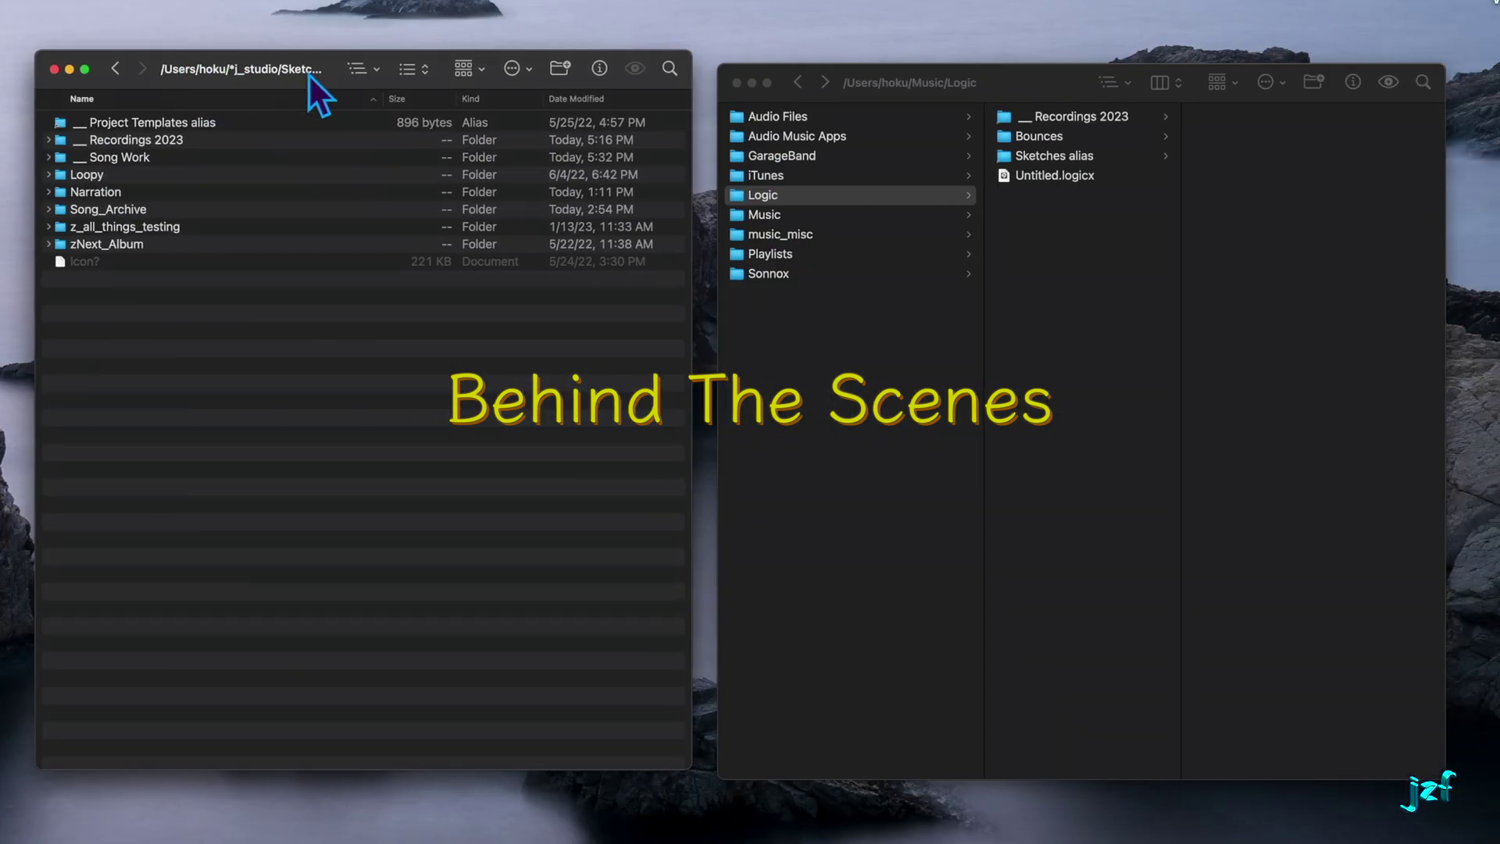
{"action": "mouse_move", "coordinate": [307, 73]}
{"action": "left_click", "coordinate": [1002, 120]}
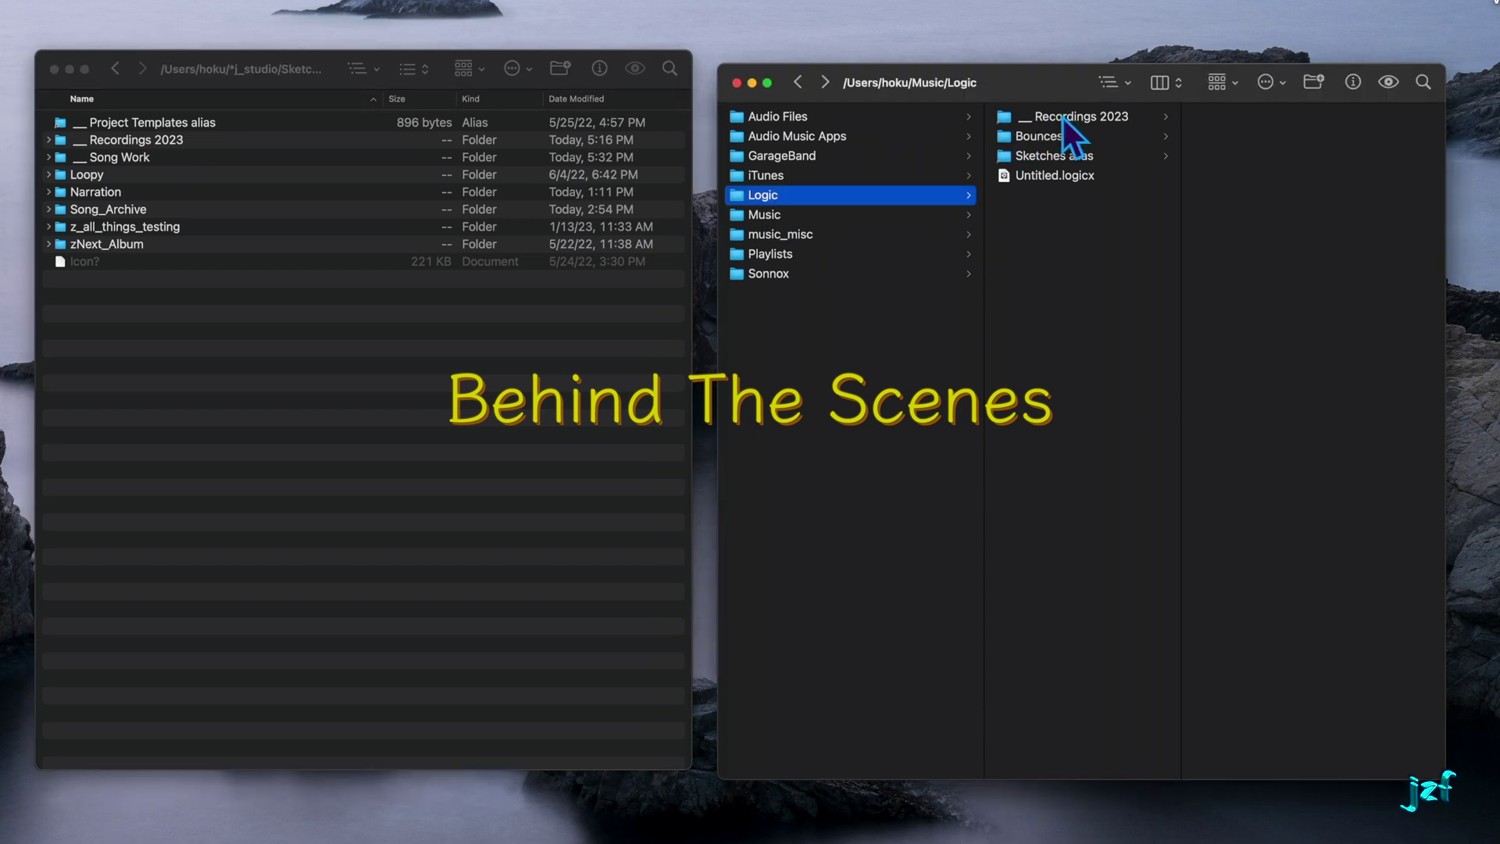
{"action": "left_click", "coordinate": [1080, 112]}
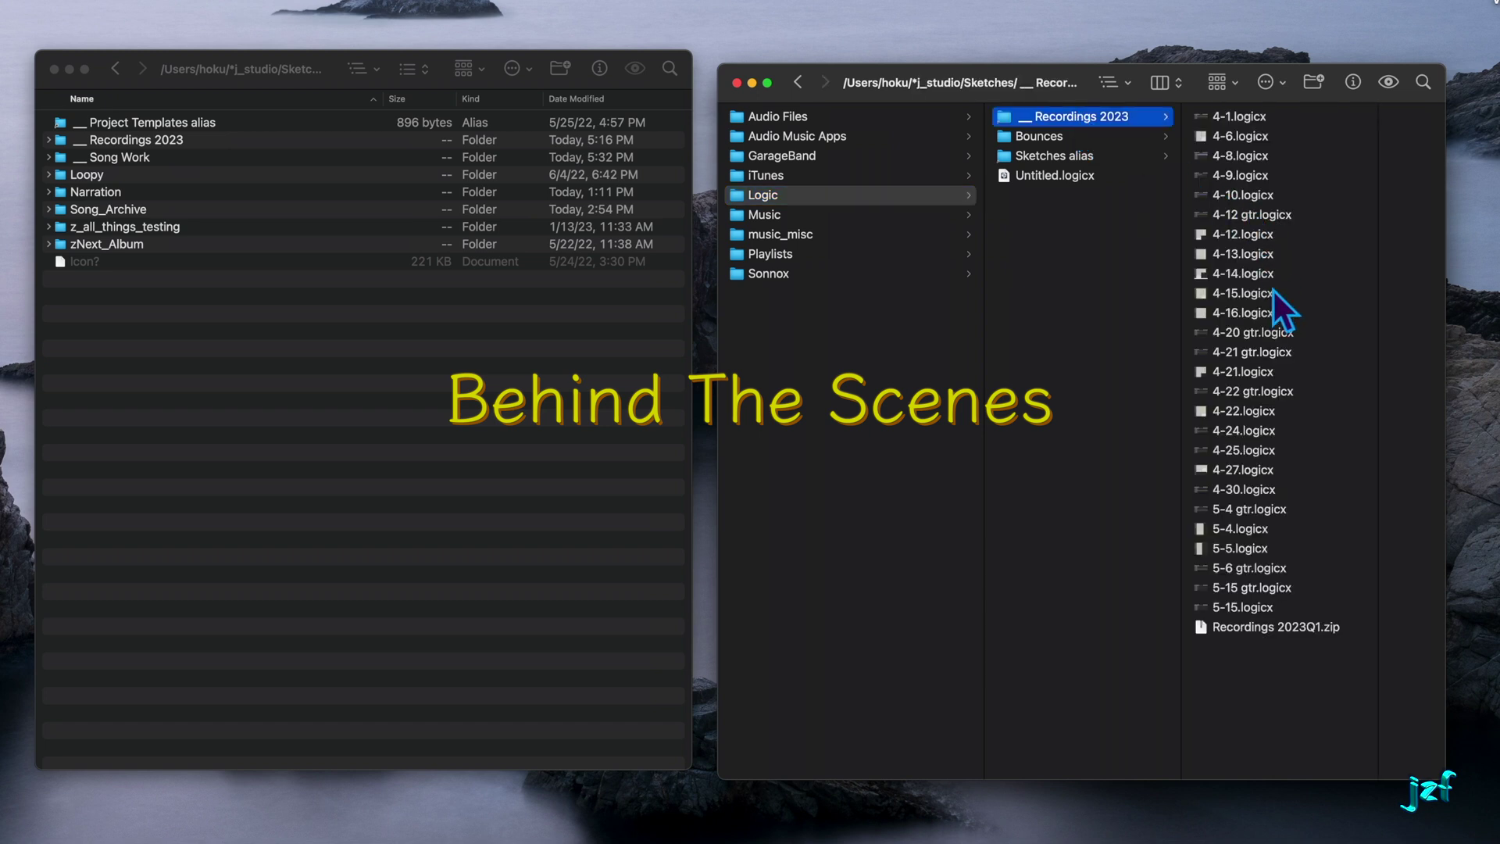